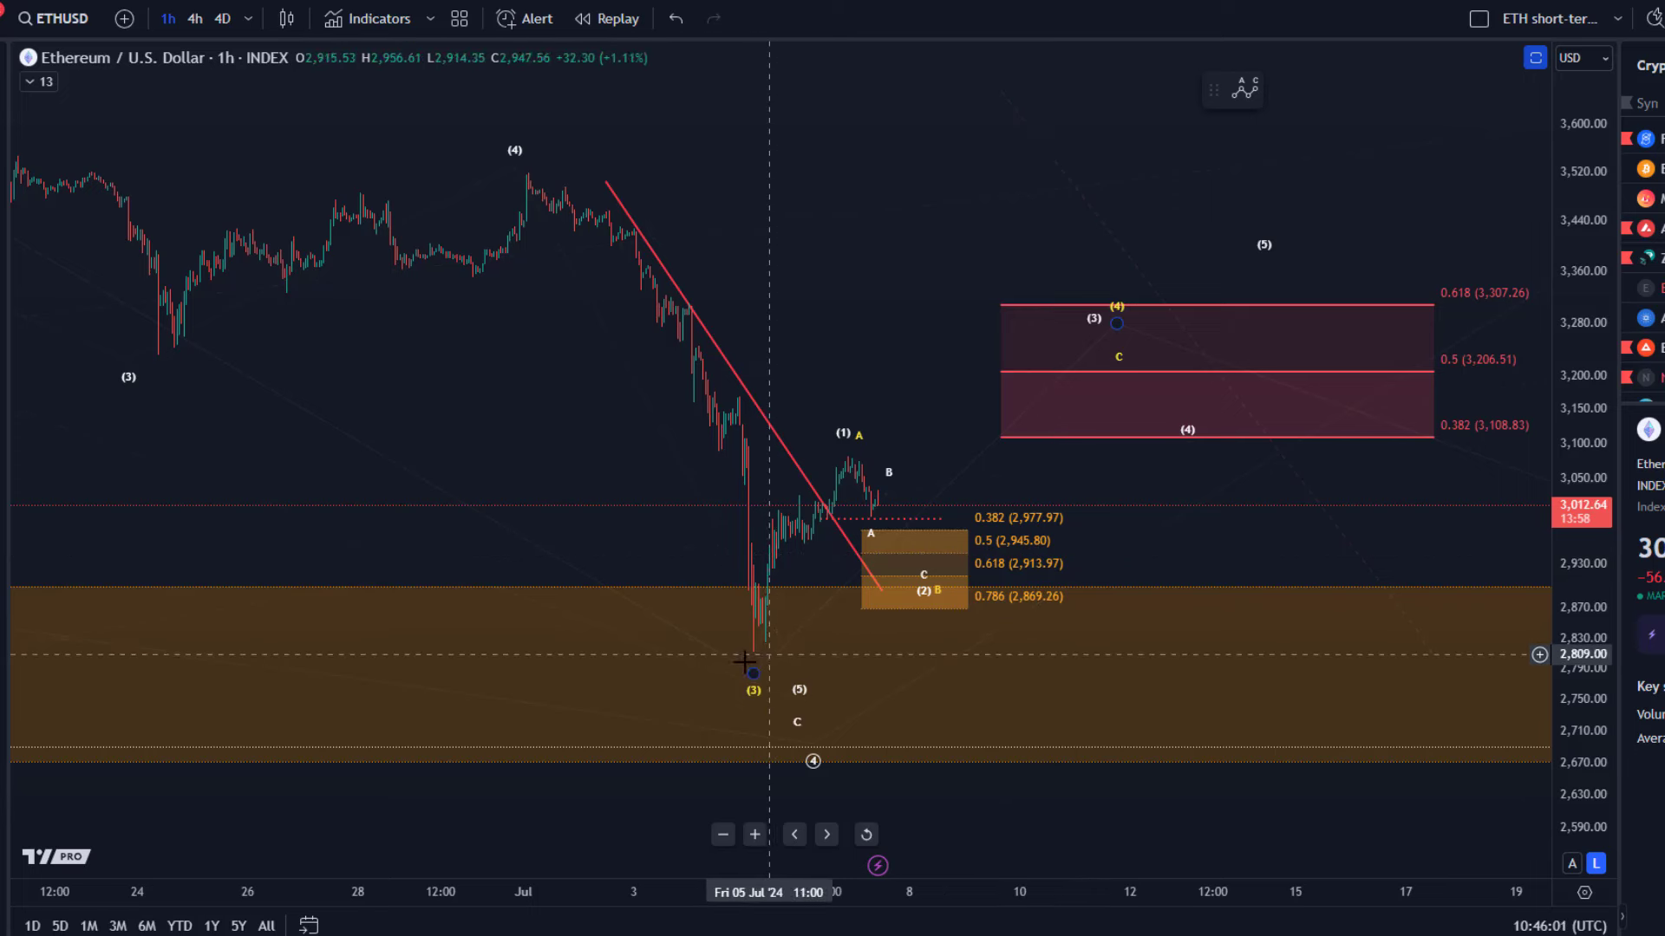
# Inspect the ABC wave count near the latest candles, then zoom the chart out
pyautogui.click(850, 457)
pyautogui.click(841, 482)
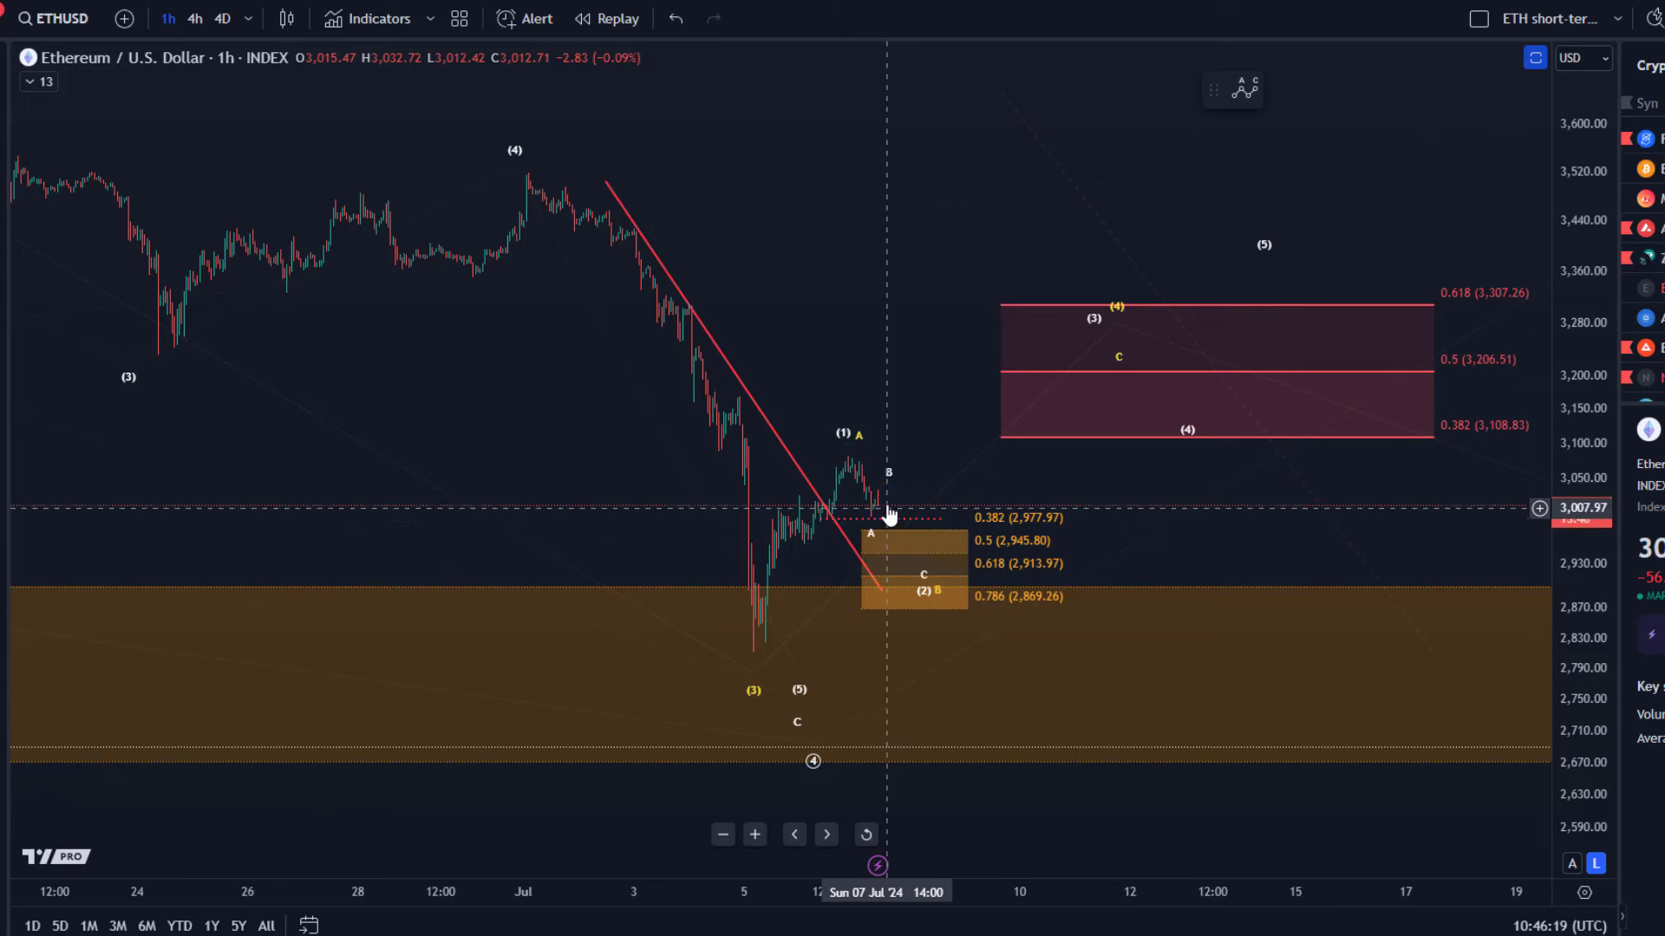
pyautogui.click(888, 487)
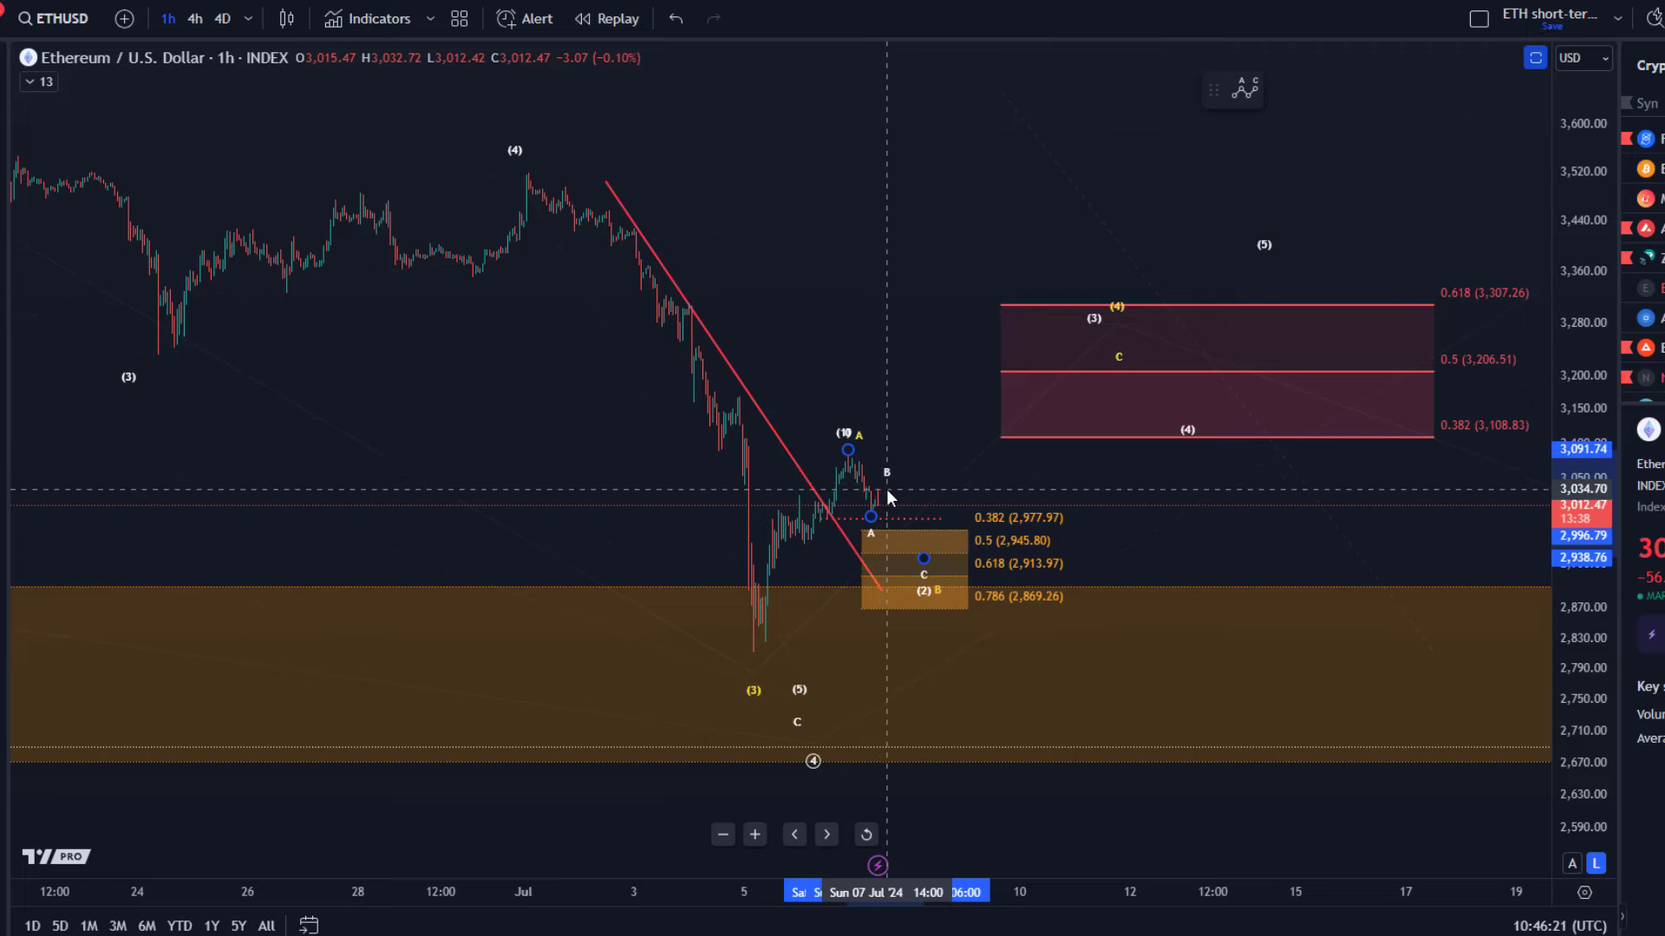
pyautogui.scroll(-5, 989, 560)
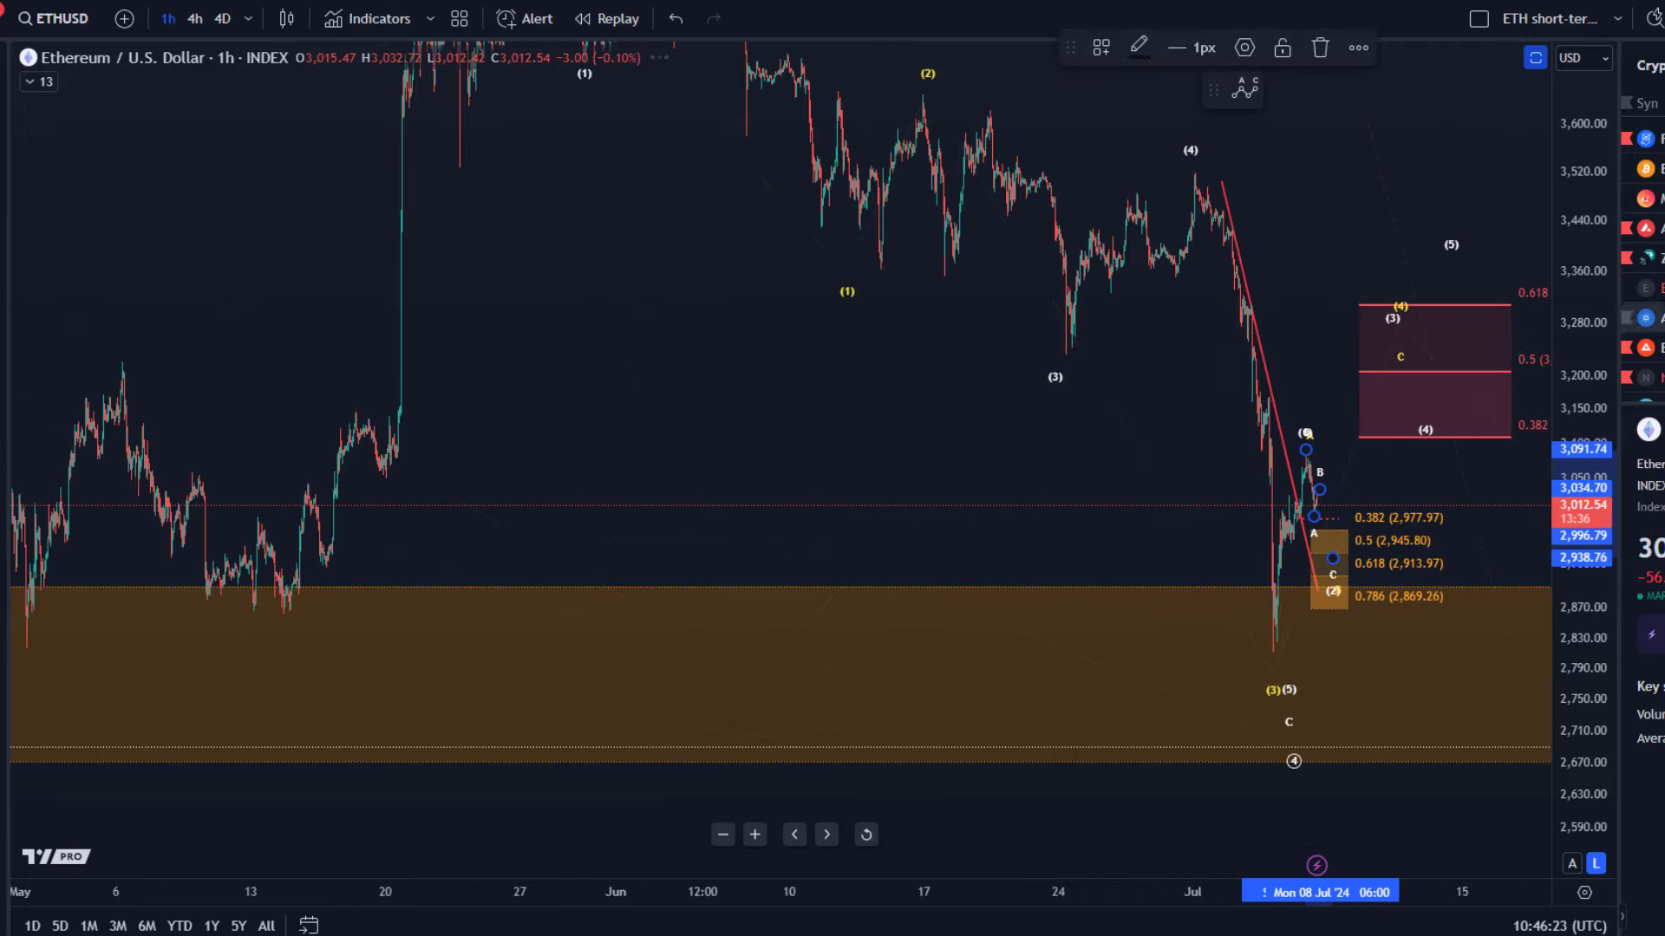
pyautogui.scroll(-5, 965, 574)
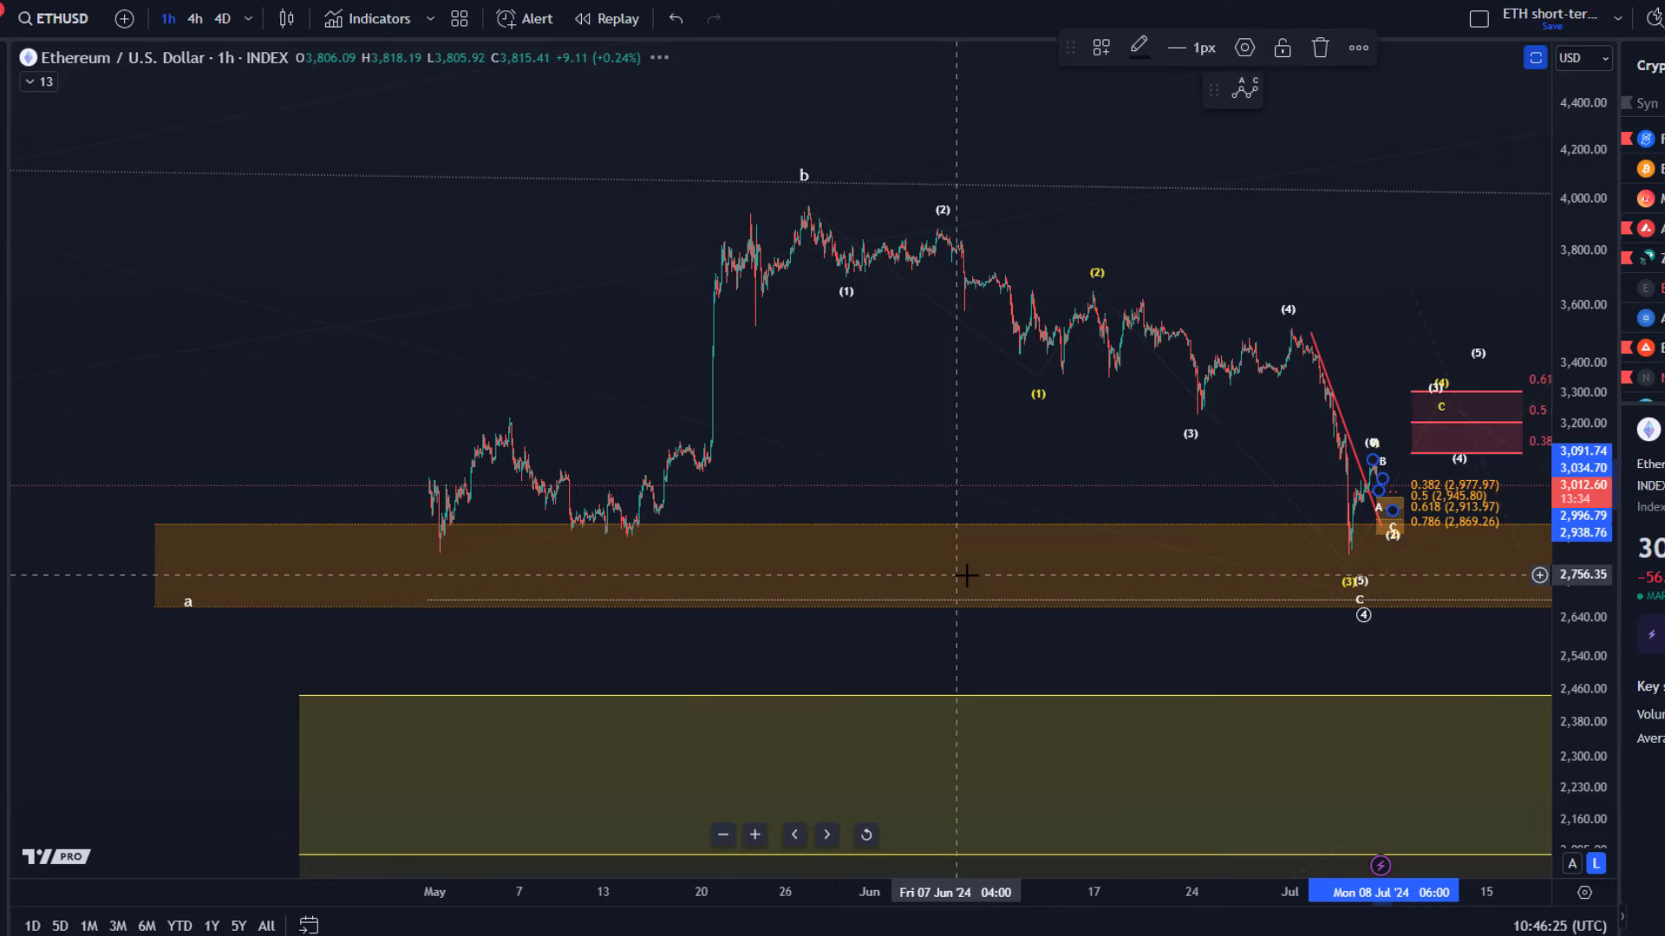
pyautogui.scroll(-3, 965, 575)
# Pan back through March–April to inspect the larger wave b drawing, then return to June–July
pyautogui.moveTo(1293, 167)
pyautogui.mouseDown()
pyautogui.moveTo(1174, 160)
pyautogui.moveTo(1092, 181)
pyautogui.mouseUp()
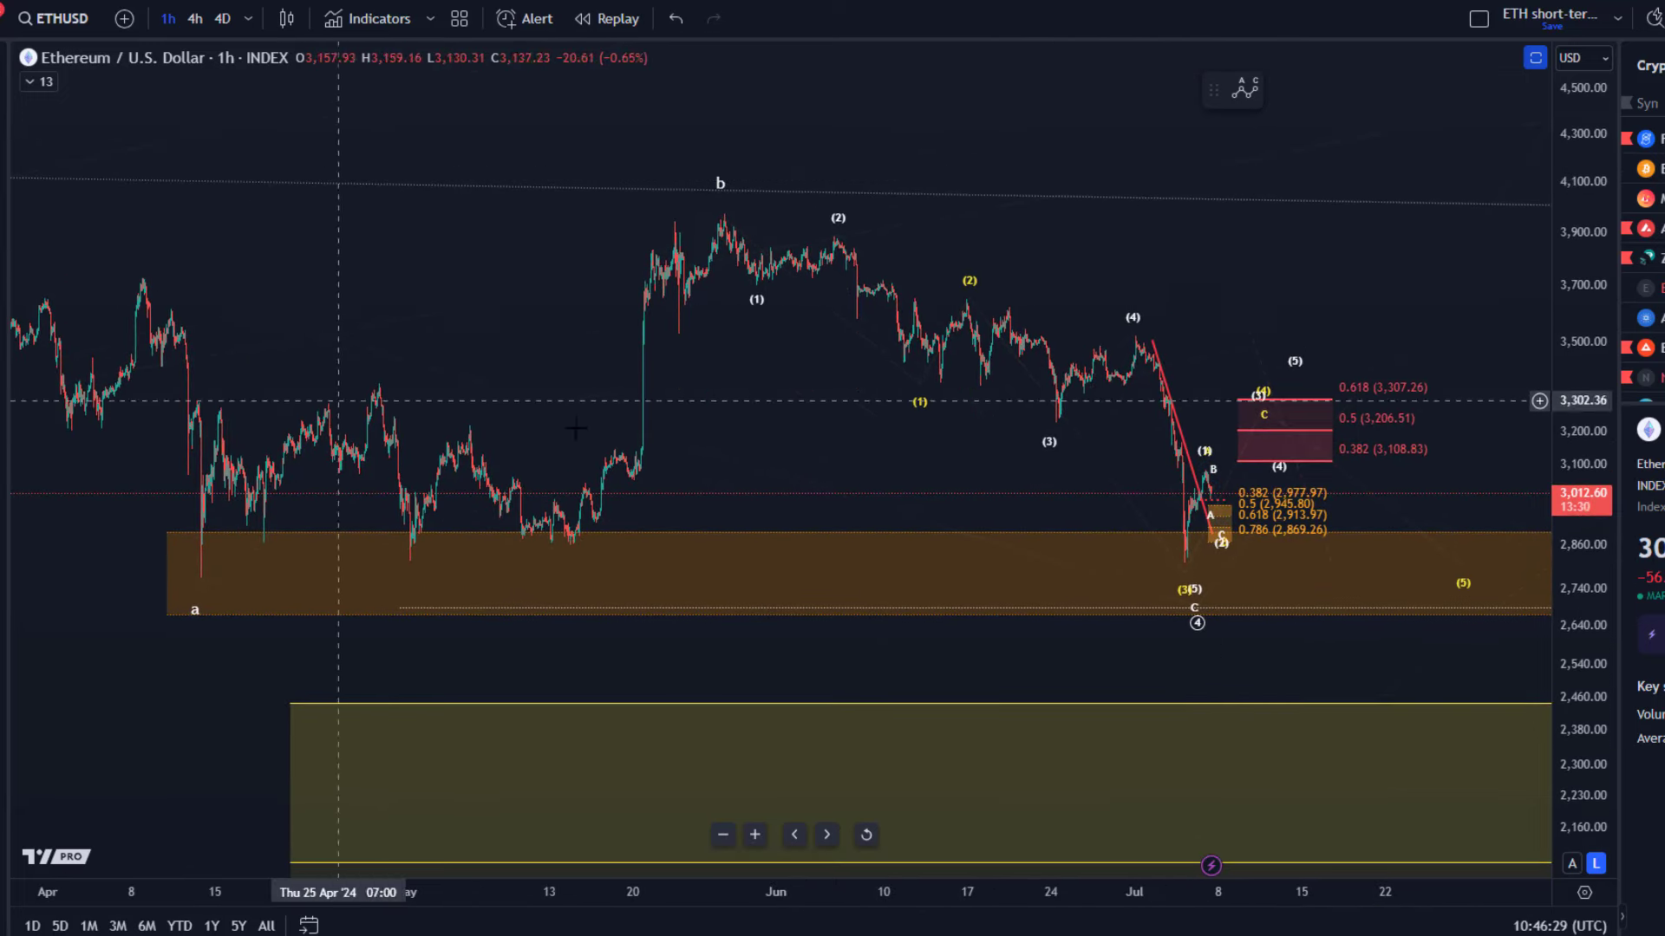
pyautogui.click(1134, 251)
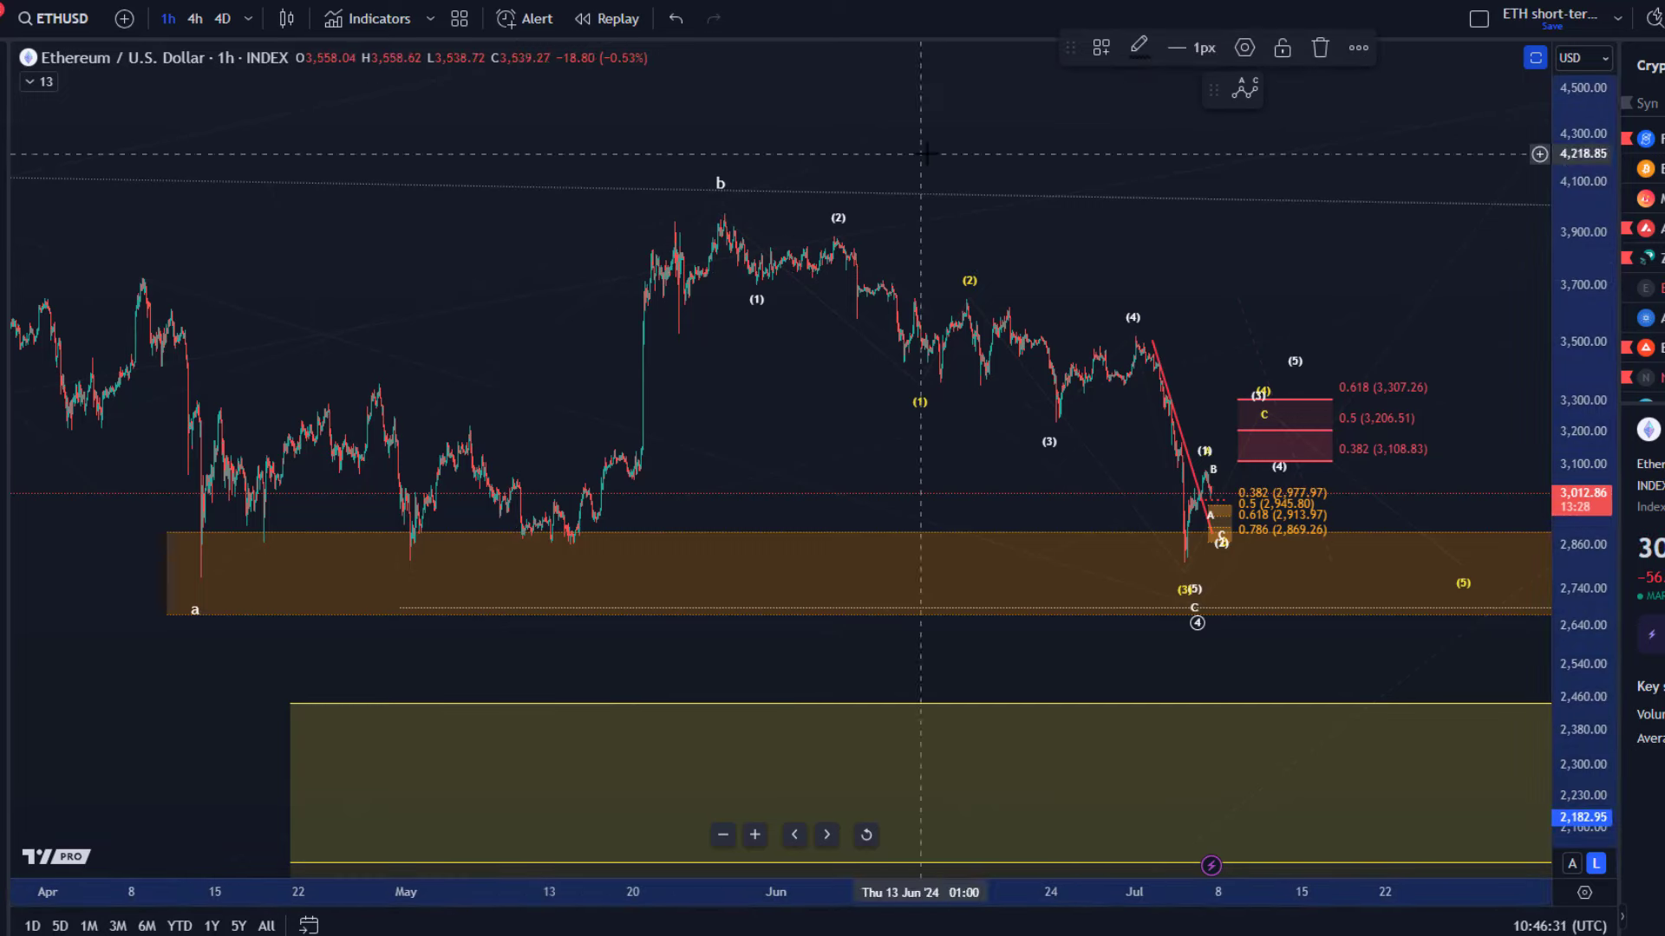
pyautogui.moveTo(520, 159); pyautogui.dragTo(1032, 152)
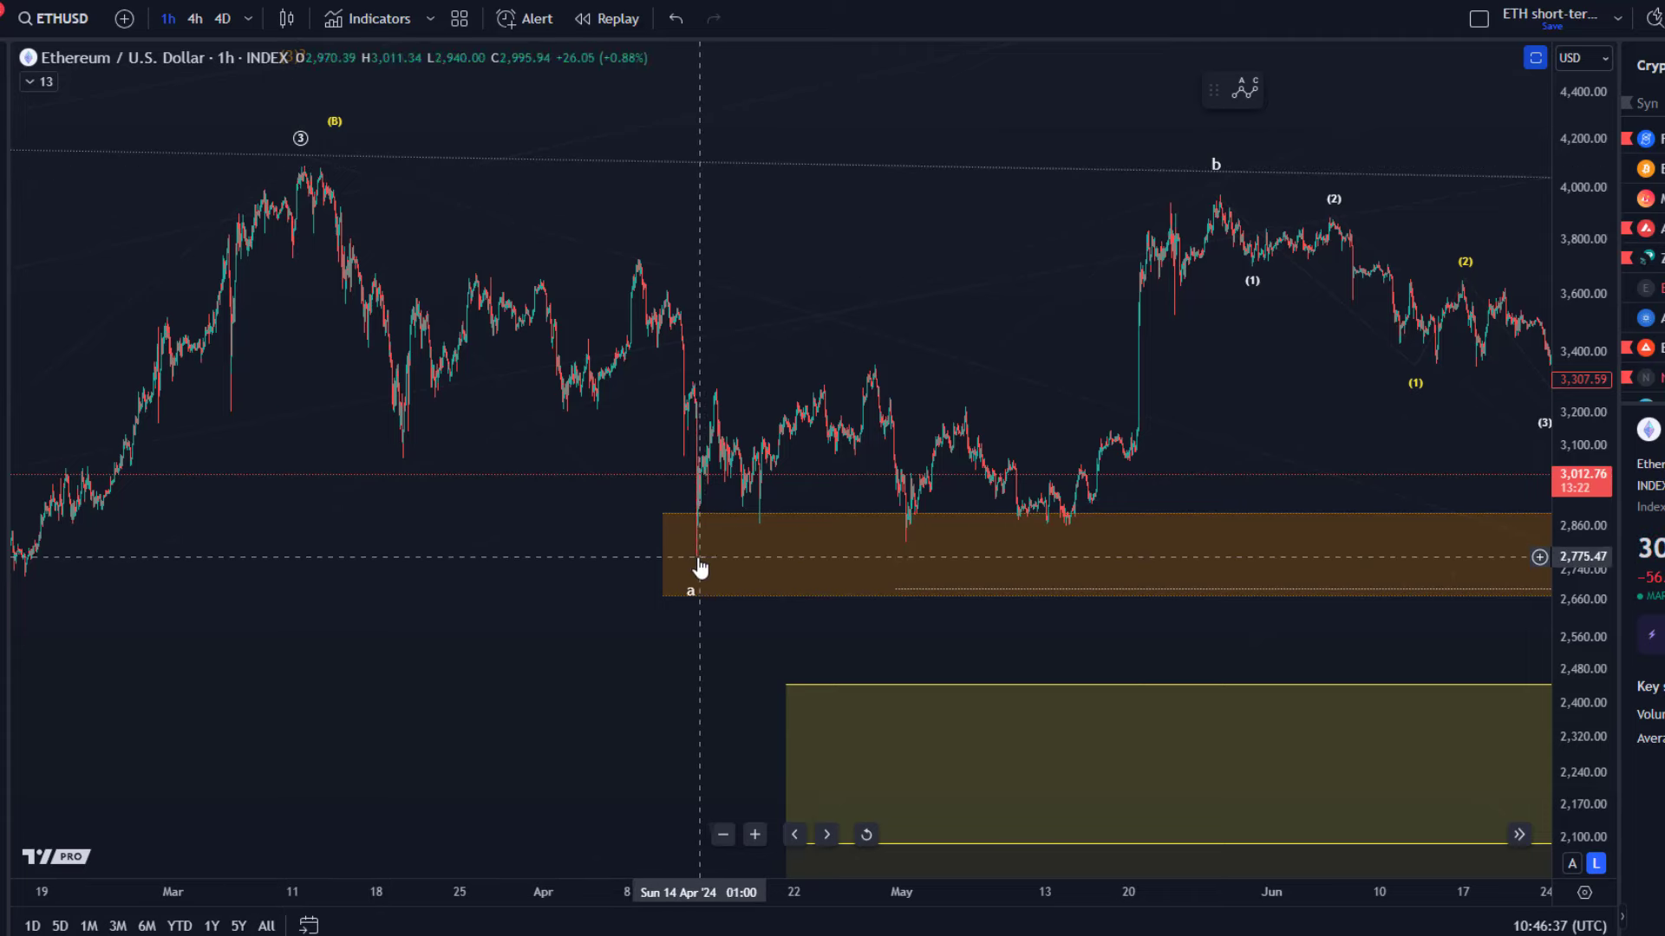
pyautogui.moveTo(1251, 567); pyautogui.dragTo(766, 674)
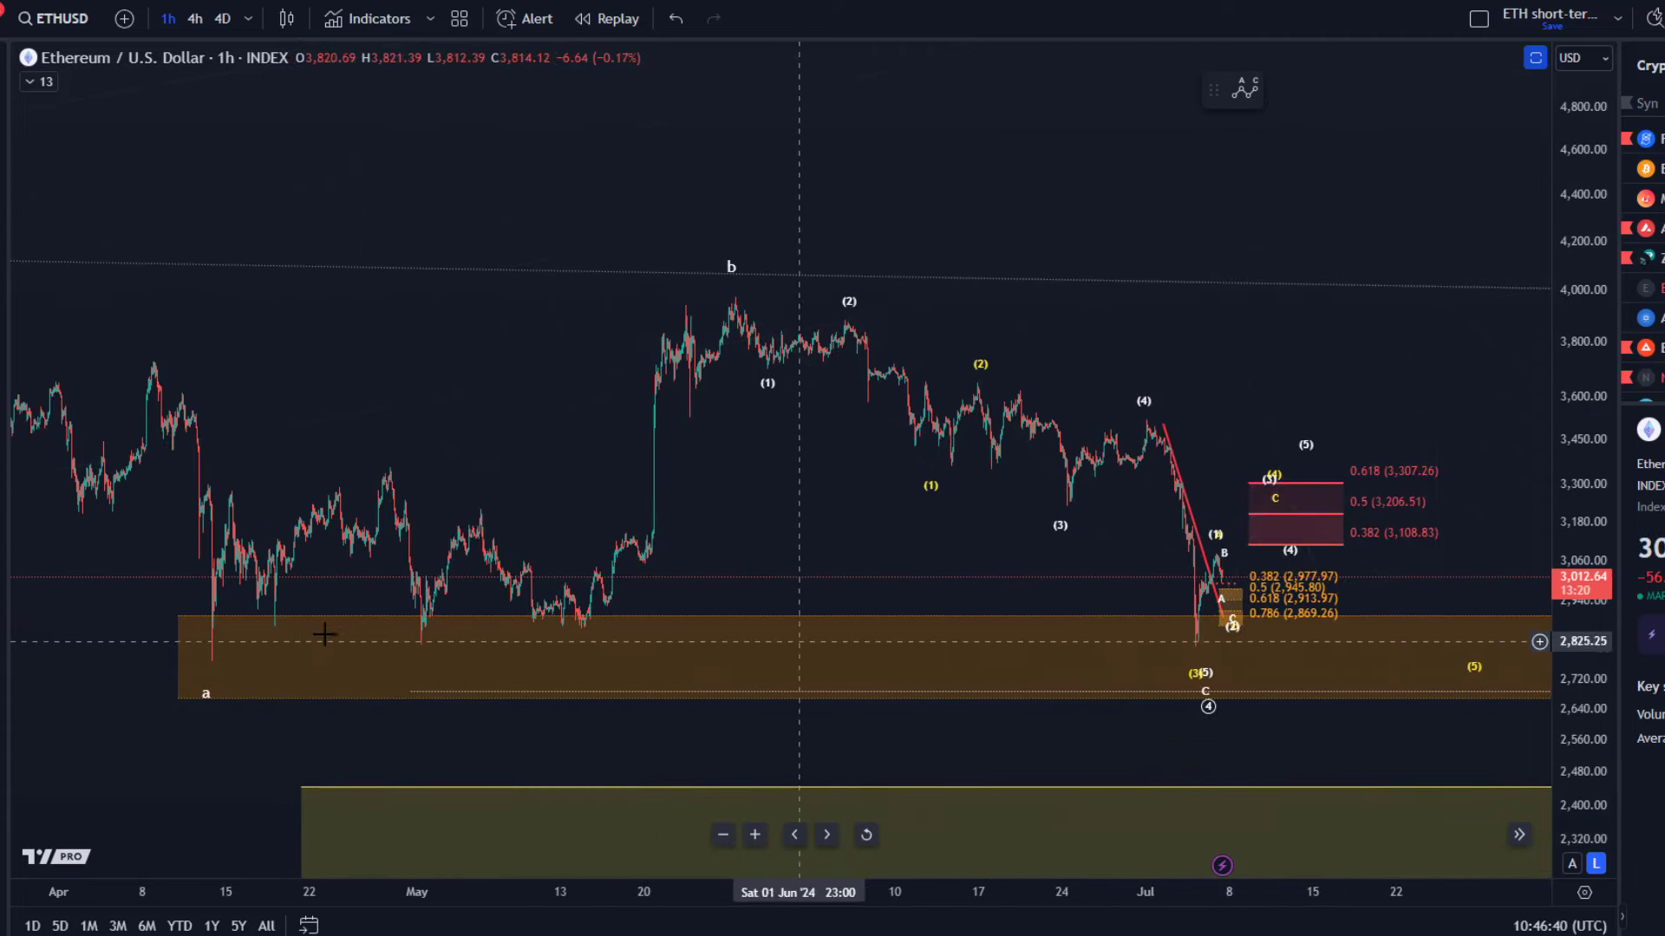
# Inspect the yellow (0)-(5) wave count and zoom back in
pyautogui.click(735, 304)
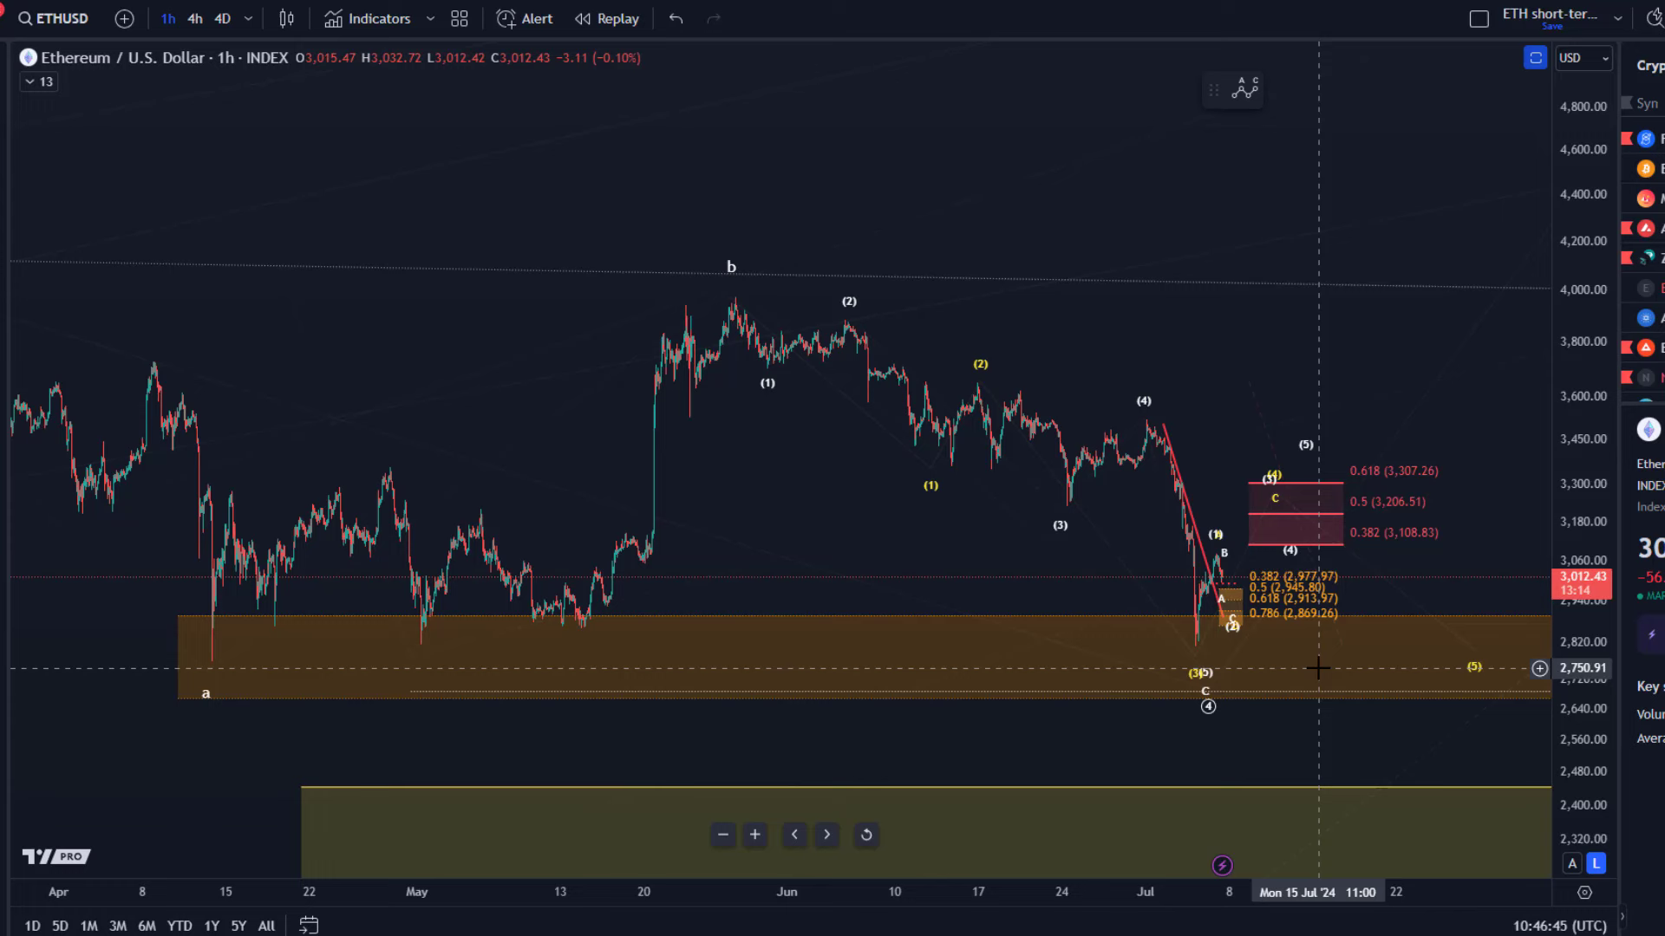
pyautogui.click(1441, 713)
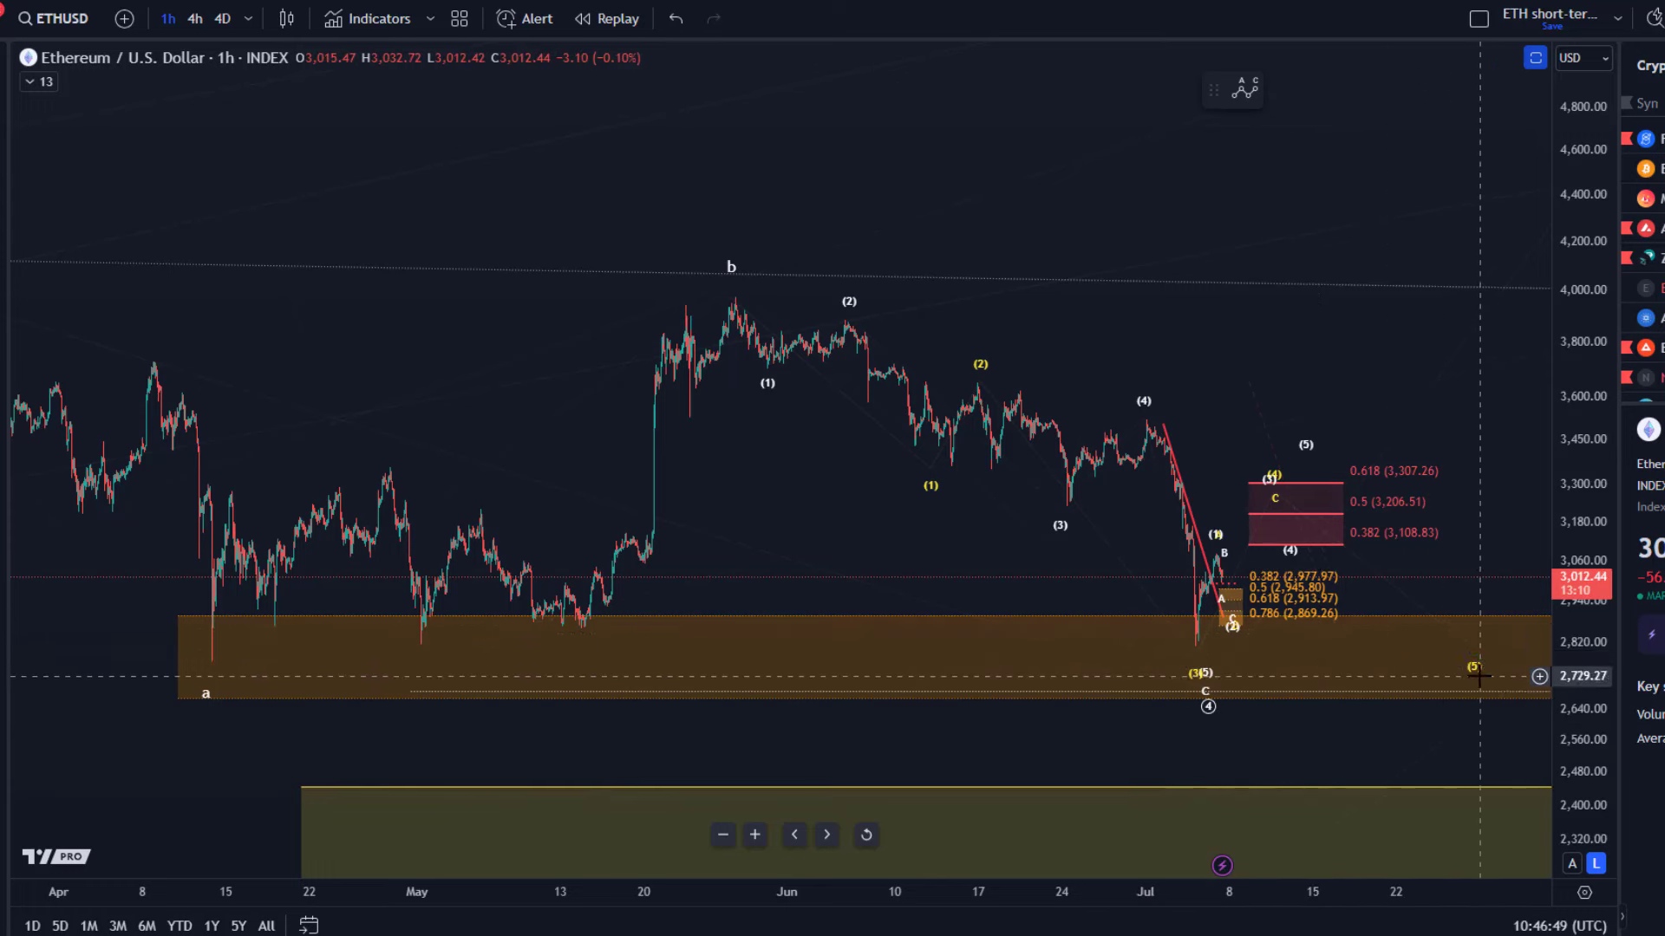
pyautogui.scroll(3, 1397, 632)
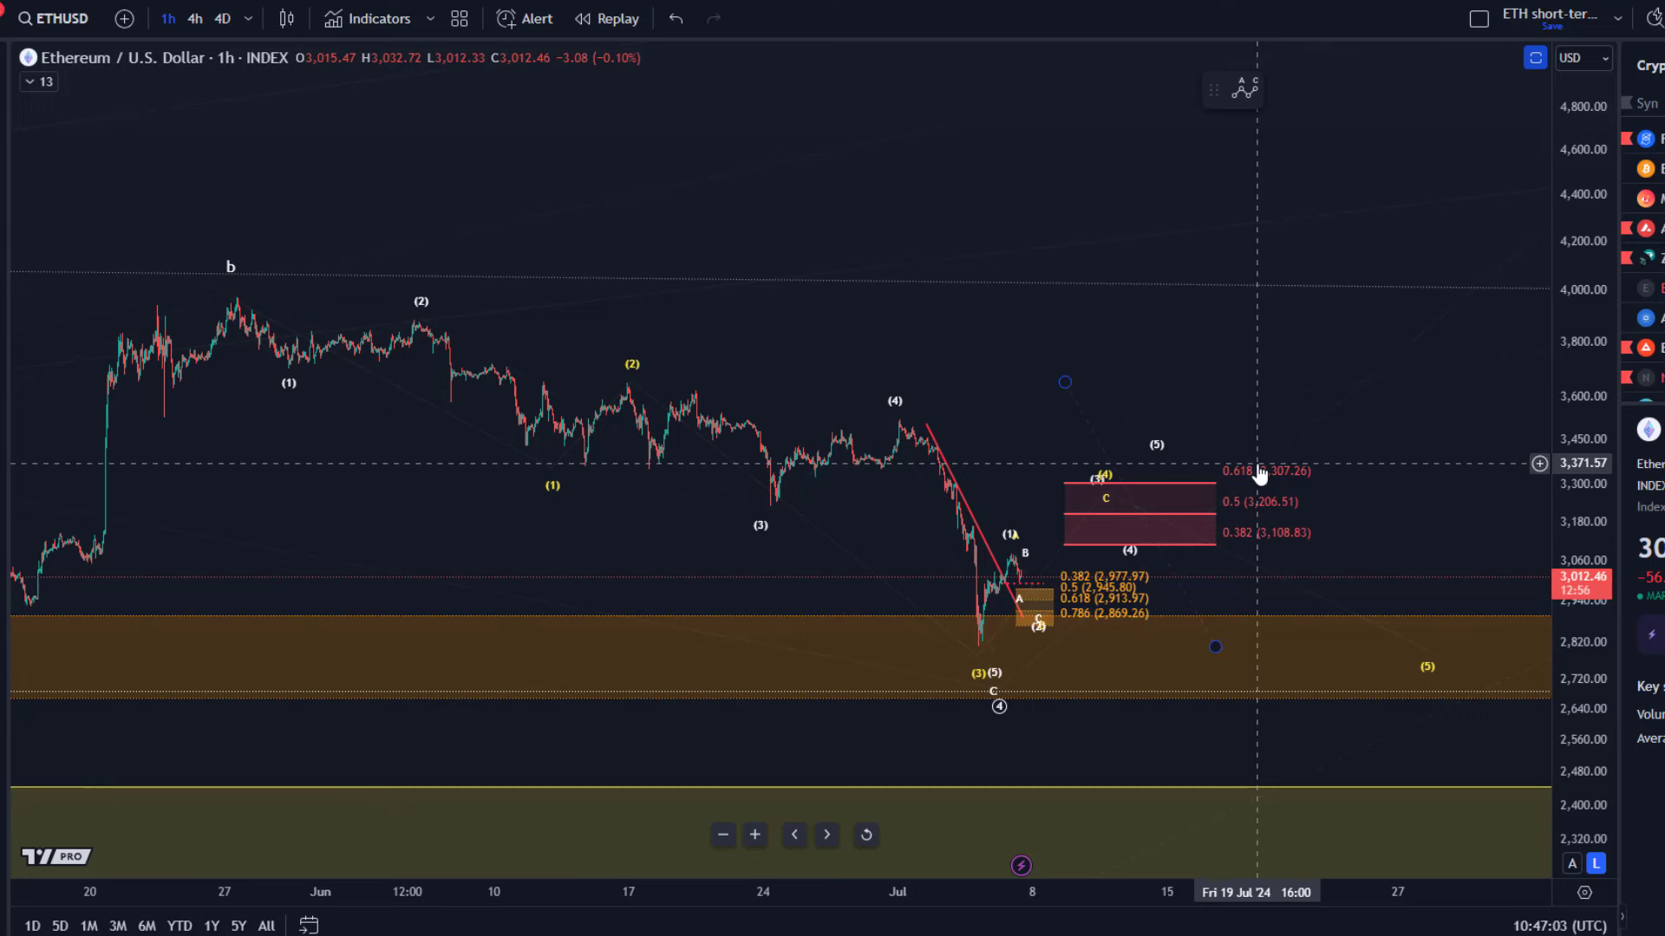
# Stretch the price scale and centre the recent wave counts and red zone
pyautogui.scroll(4, 1249, 450)
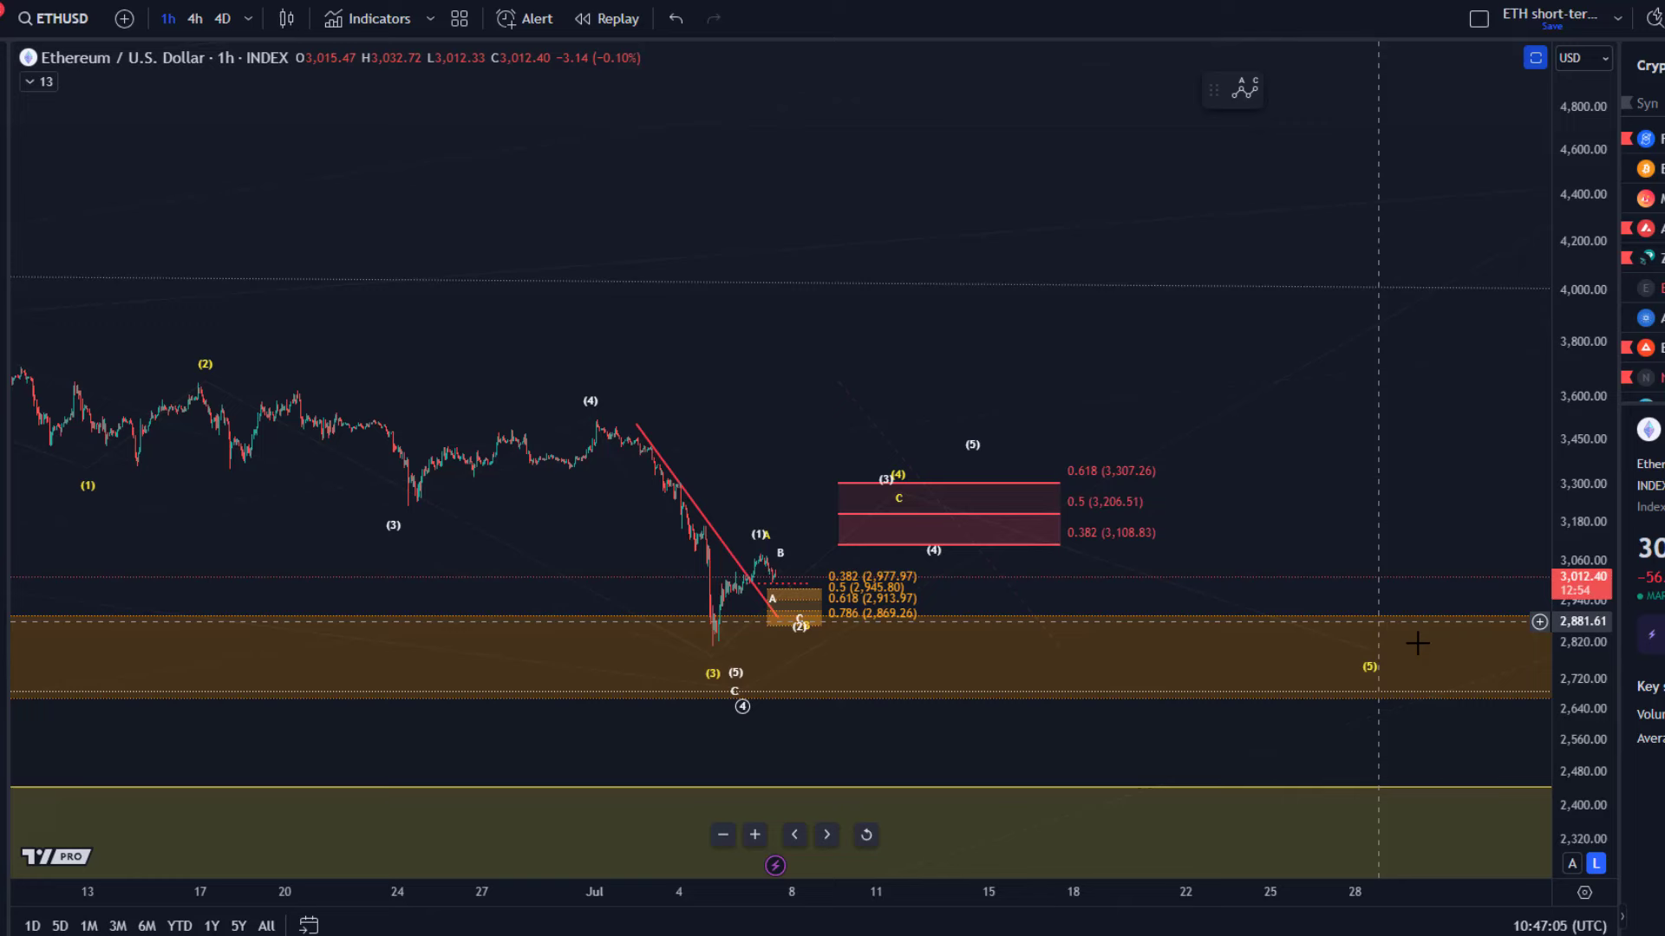
pyautogui.moveTo(1582, 697); pyautogui.dragTo(1583, 746)
pyautogui.moveTo(1330, 476); pyautogui.dragTo(1285, 317)
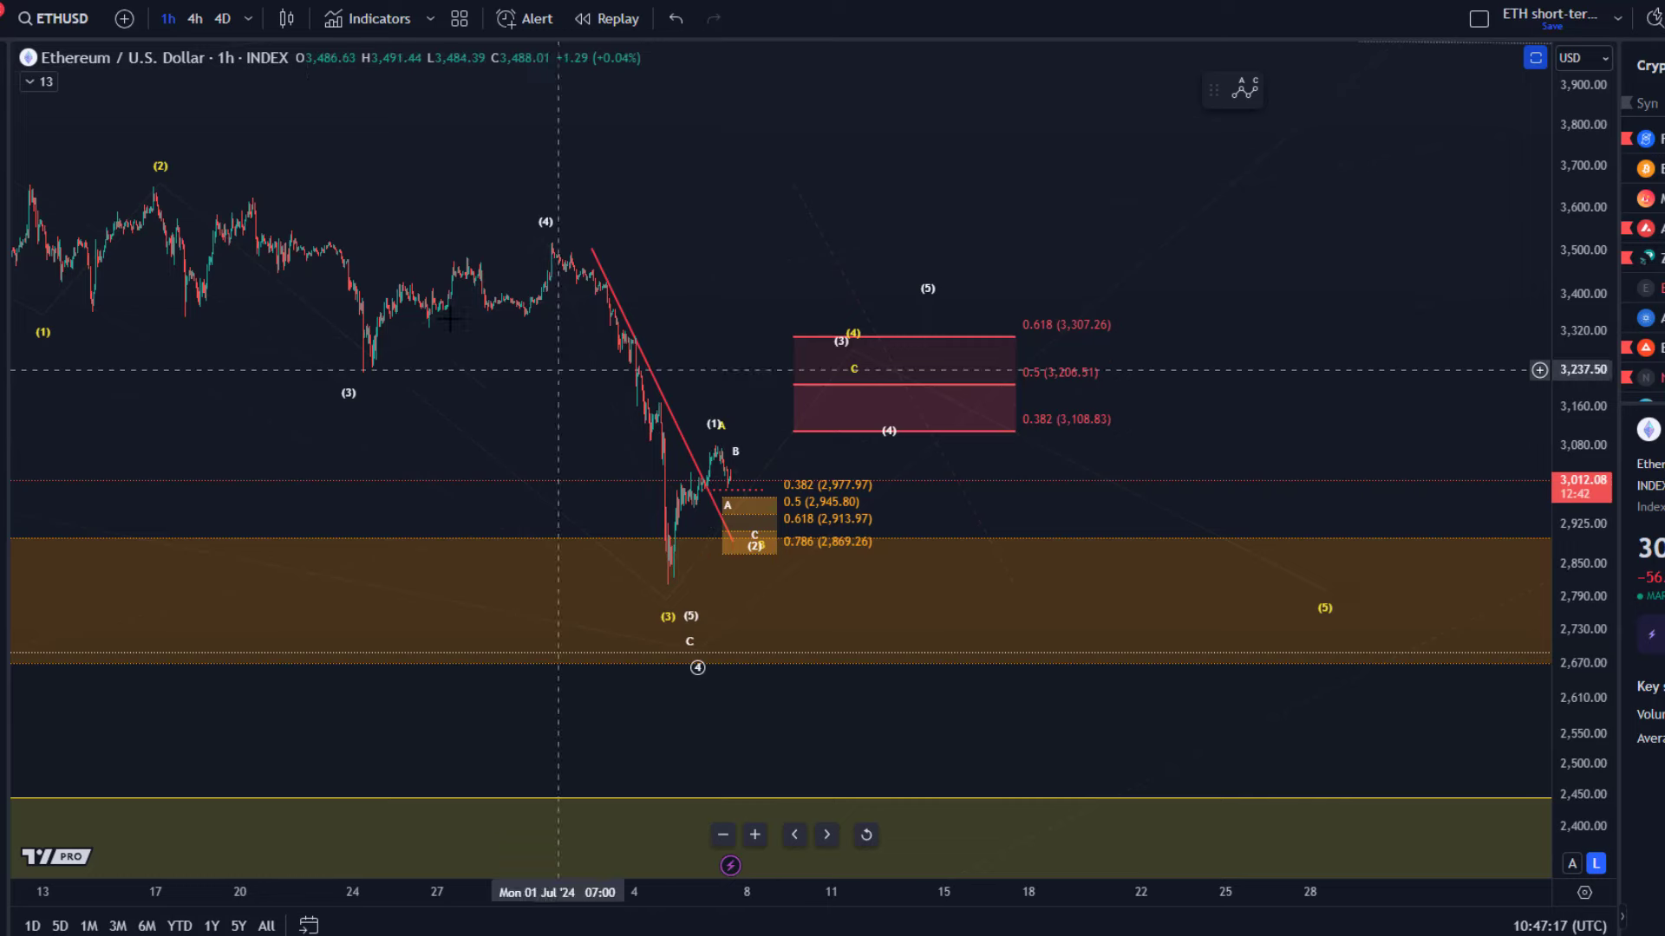
# Switch the ETHUSD chart to 30-minute candles and stretch the price scale
pyautogui.click(248, 17)
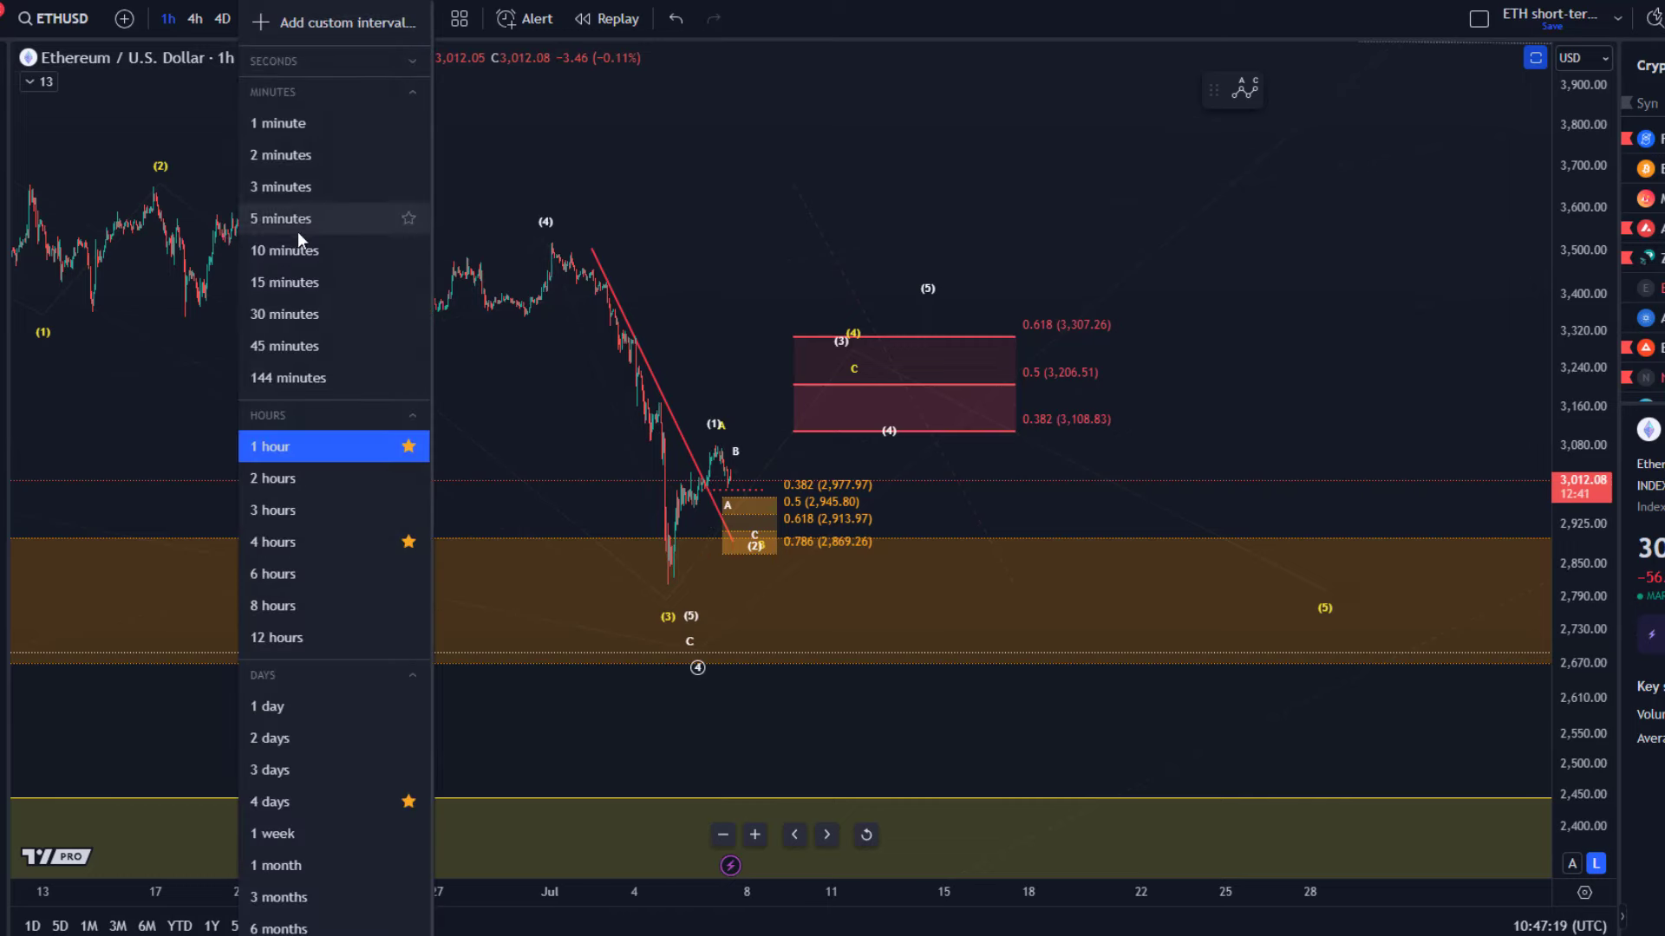
pyautogui.click(285, 316)
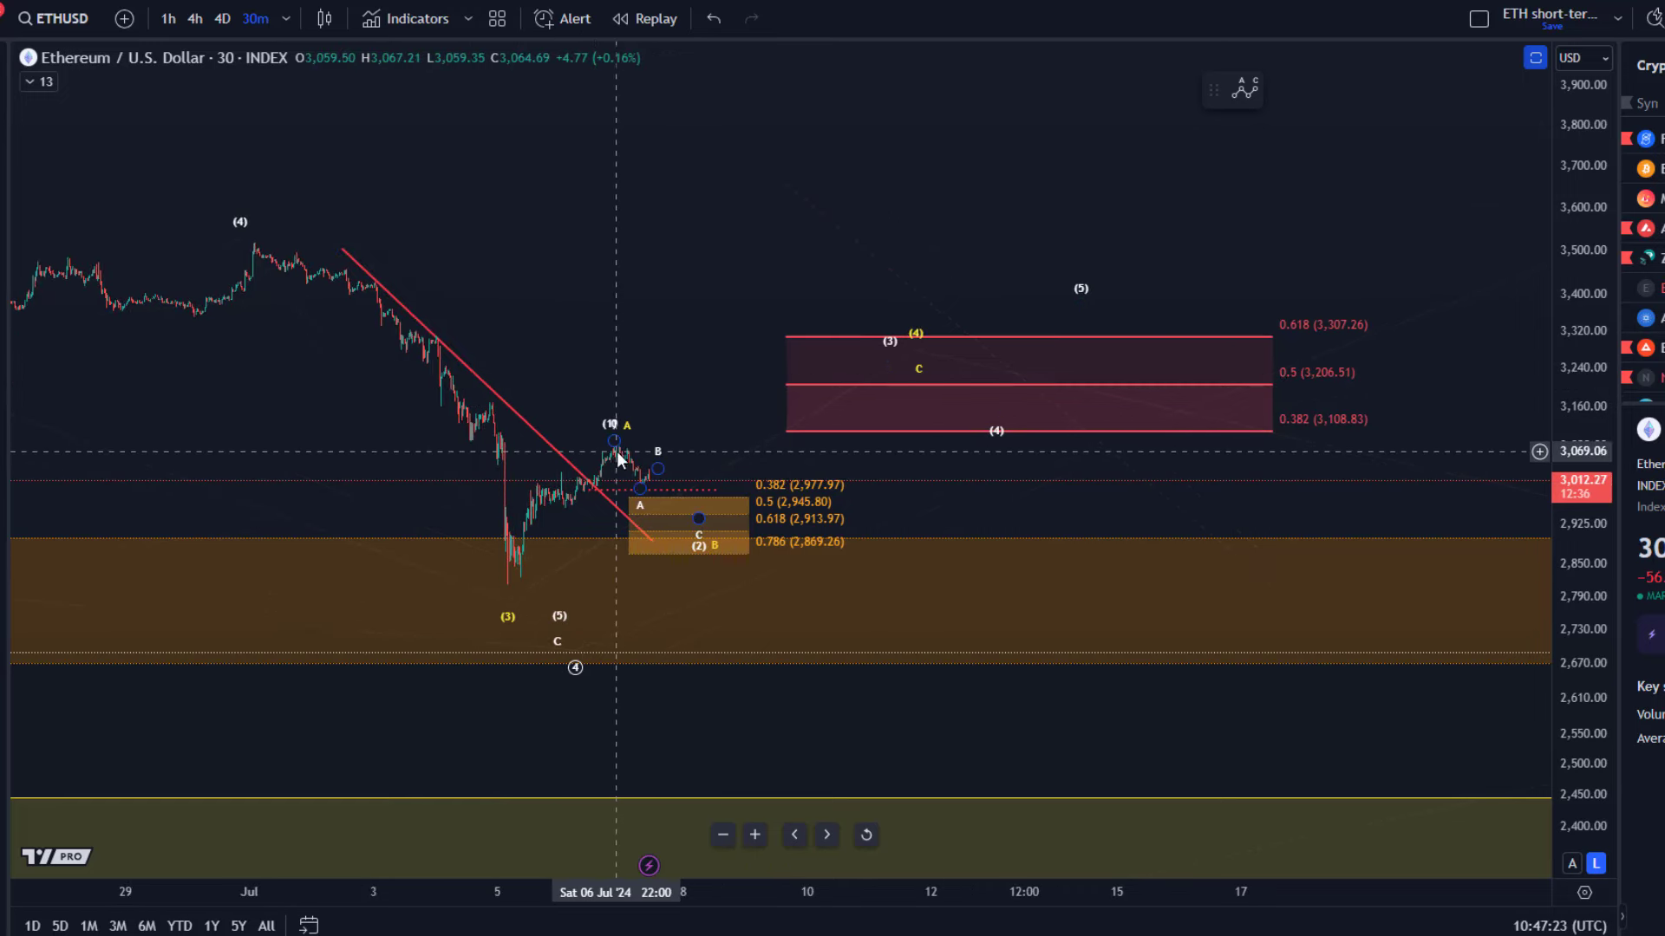
pyautogui.moveTo(1584, 663); pyautogui.dragTo(1584, 607)
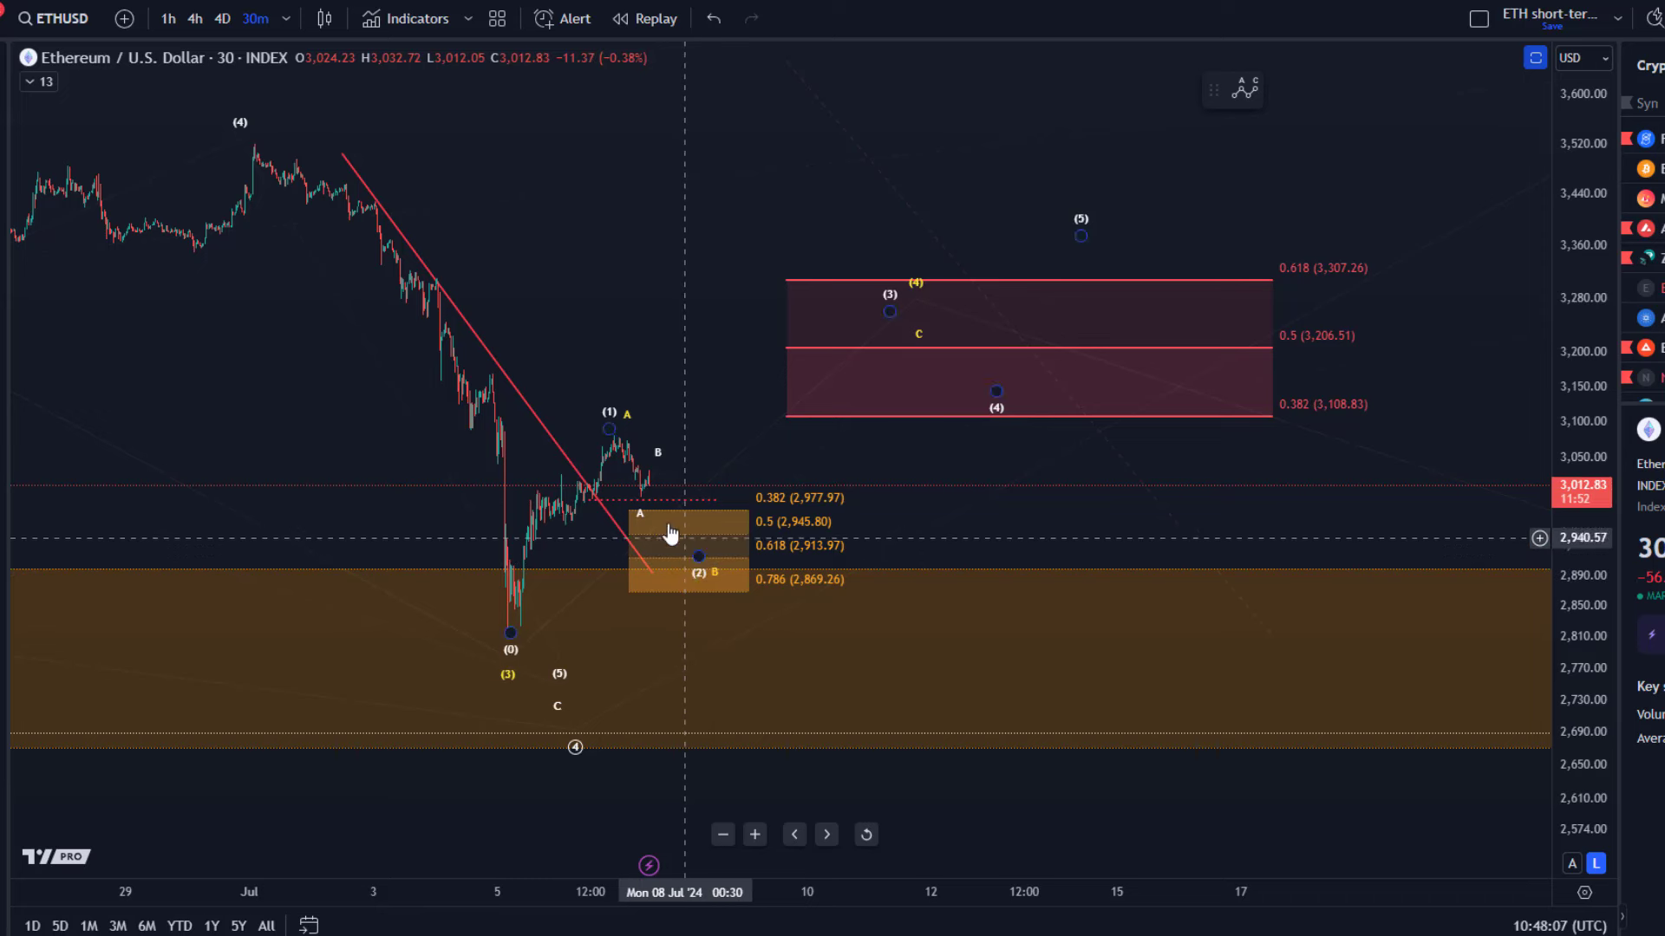
# Nudge the yellow corrective wave's C point slightly earlier in time
pyautogui.click(922, 338)
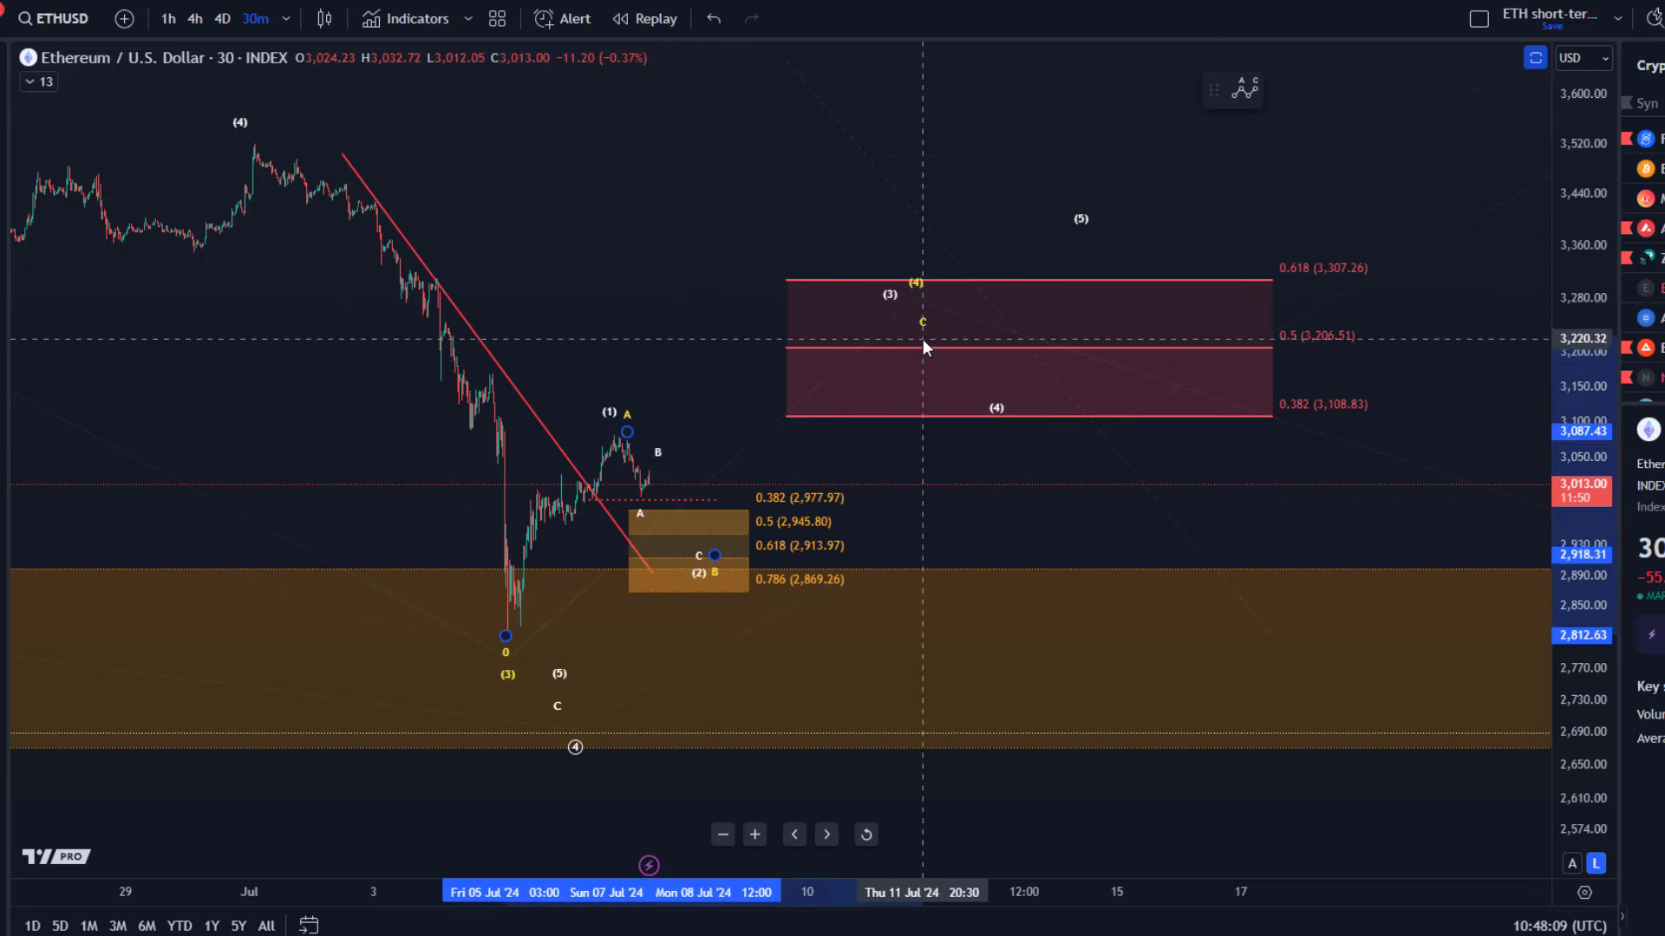
pyautogui.moveTo(921, 337); pyautogui.dragTo(912, 336)
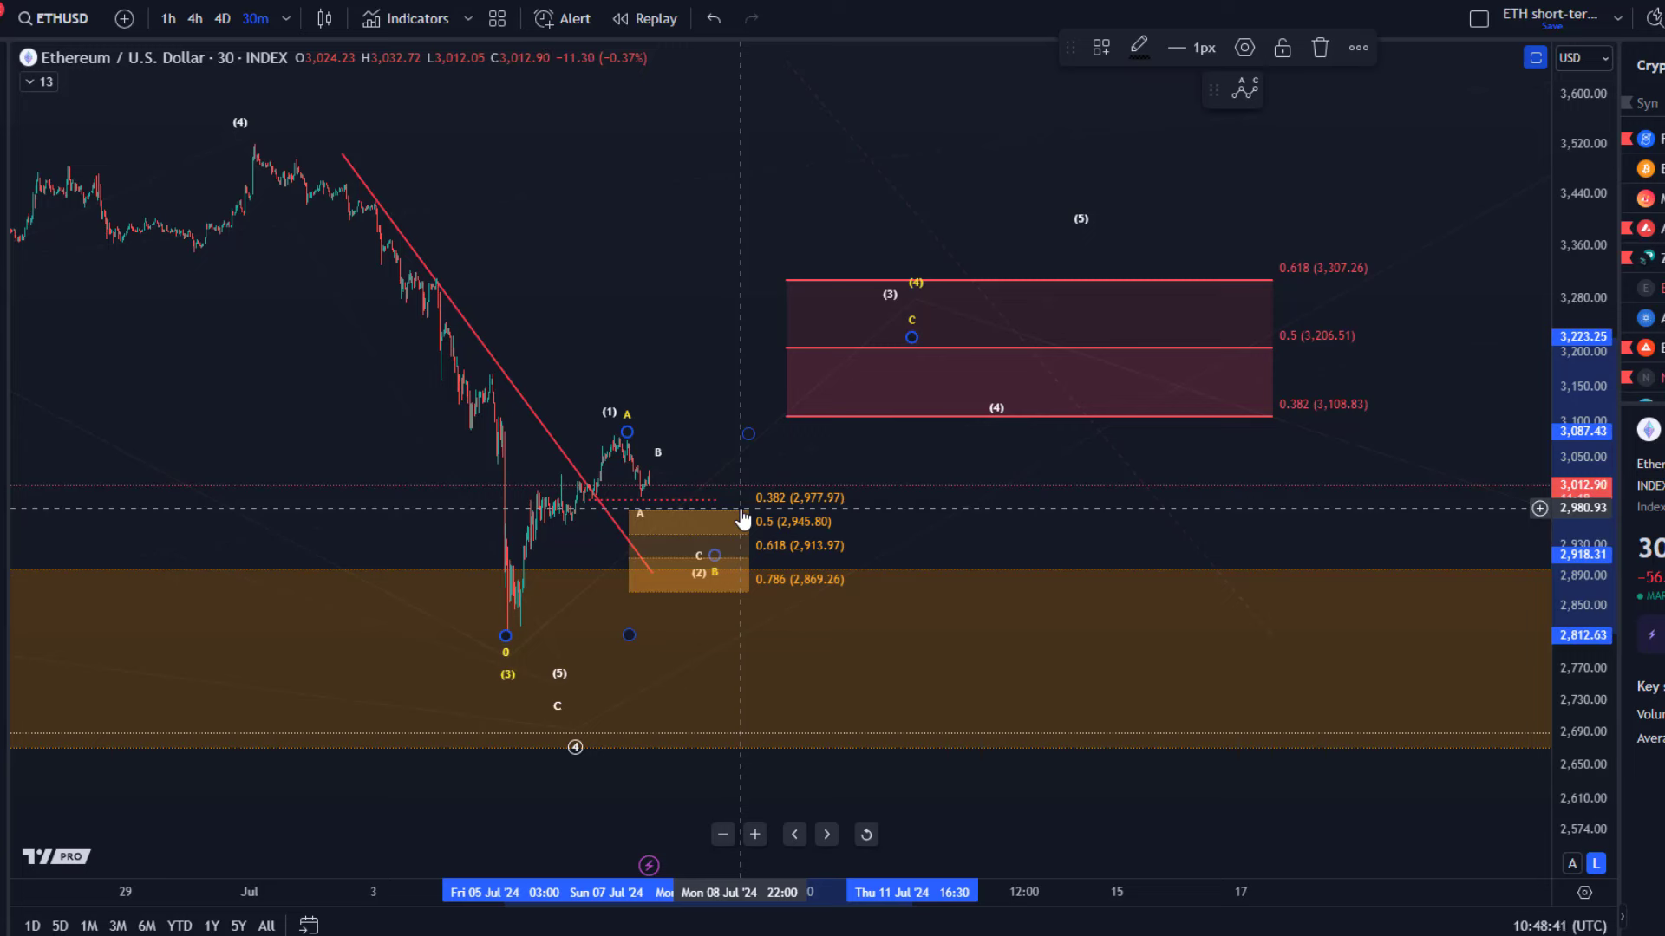
pyautogui.click(912, 337)
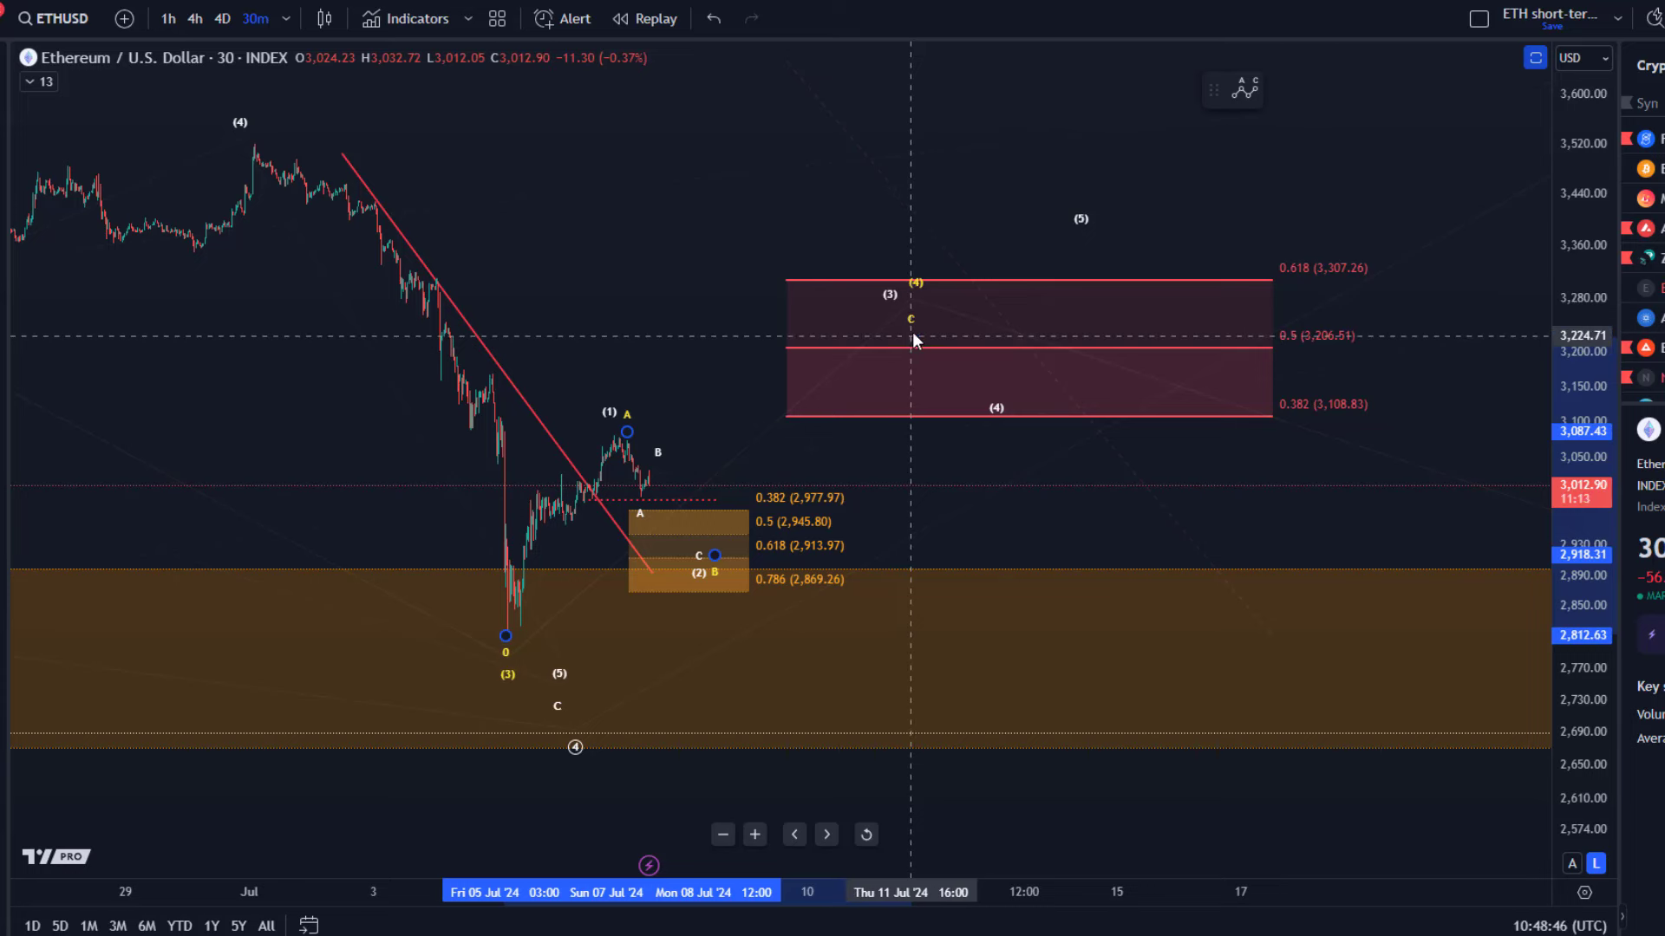
# Move the white count's projected (5) higher and later, and (4) later inside the red zone
pyautogui.click(1080, 234)
pyautogui.moveTo(1079, 235); pyautogui.dragTo(1108, 227)
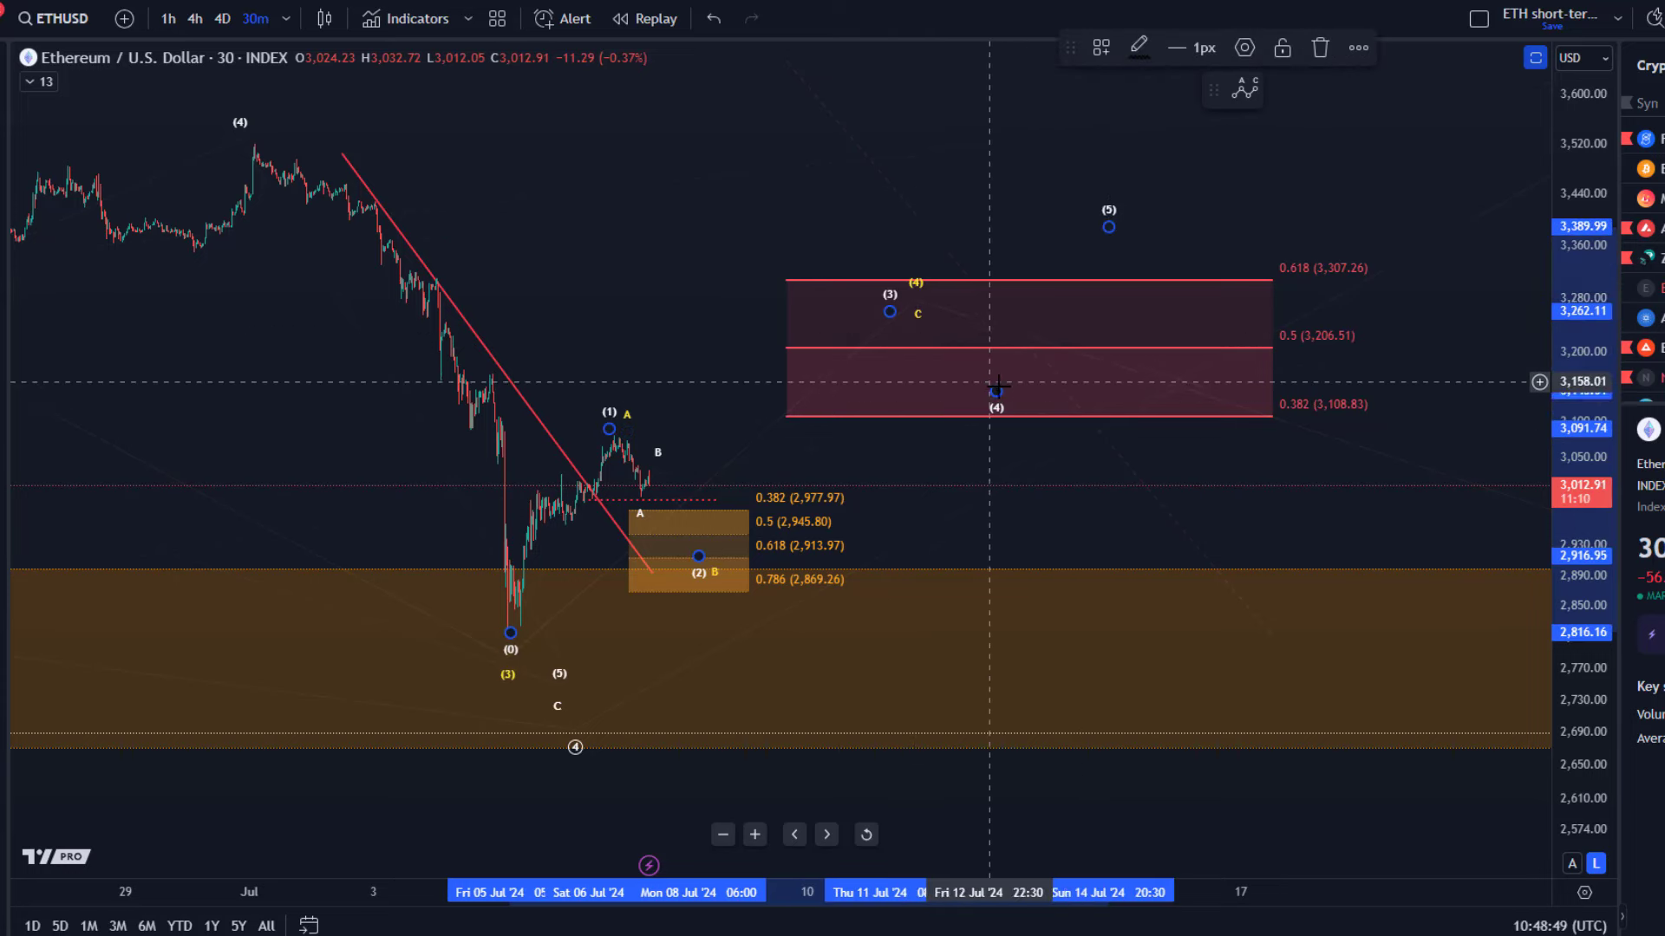
pyautogui.moveTo(995, 391); pyautogui.dragTo(1013, 400)
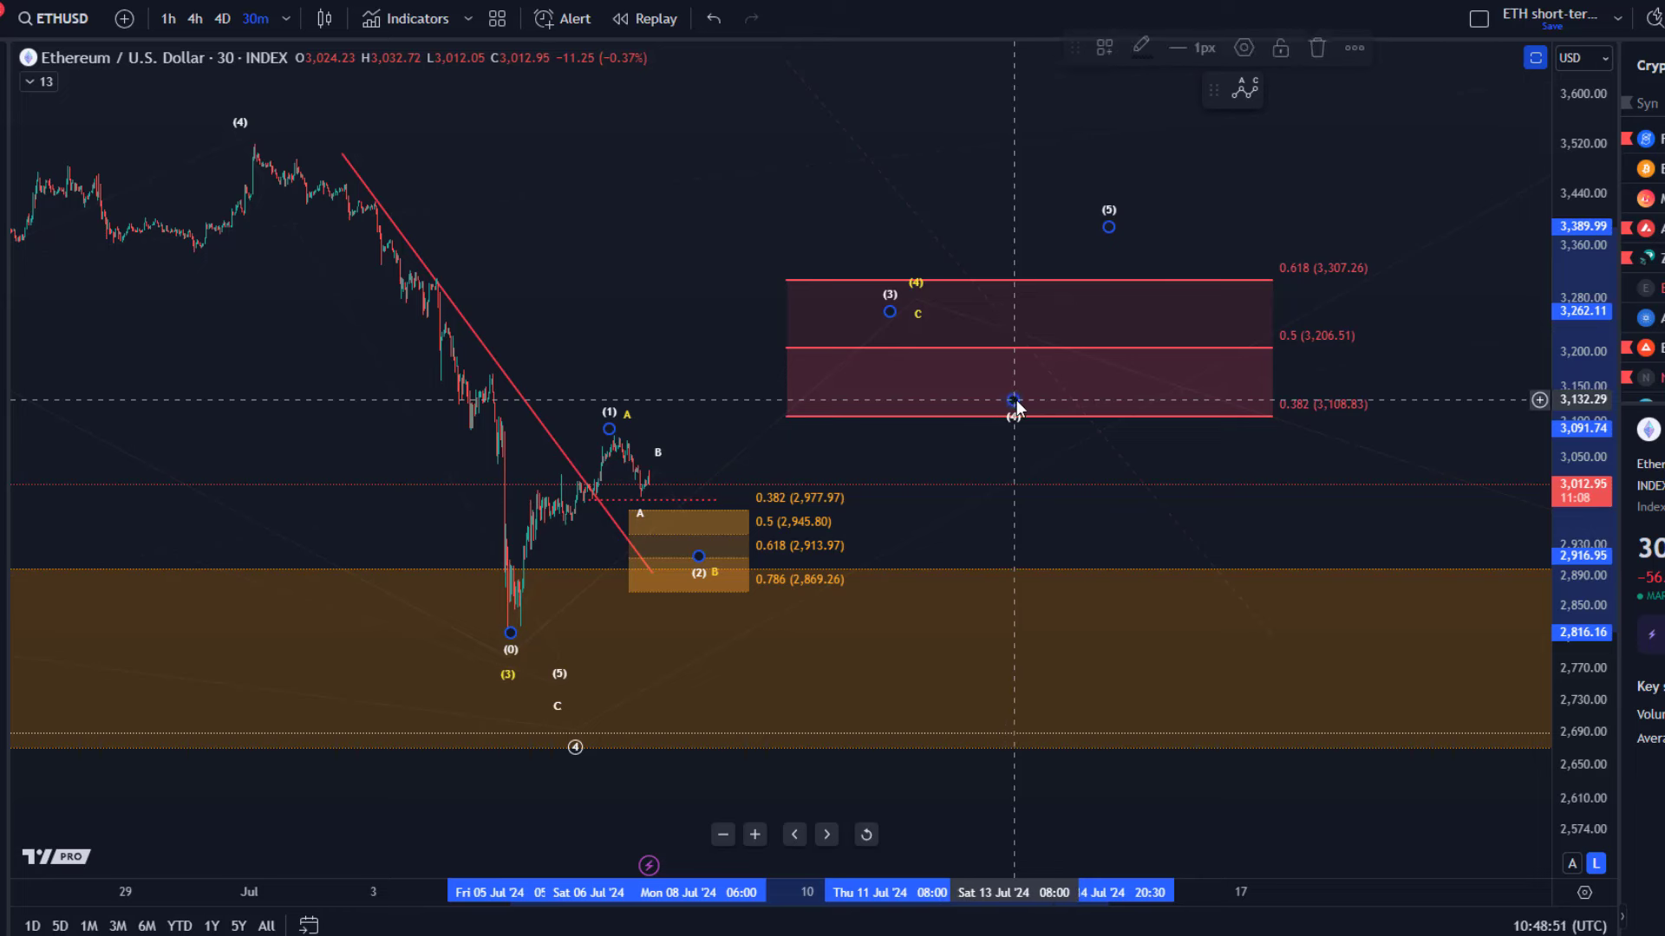
# Zoom to the latest bars and lift the short-term ABC correction's B point above them
pyautogui.click(1138, 251)
pyautogui.scroll(3, 1138, 251)
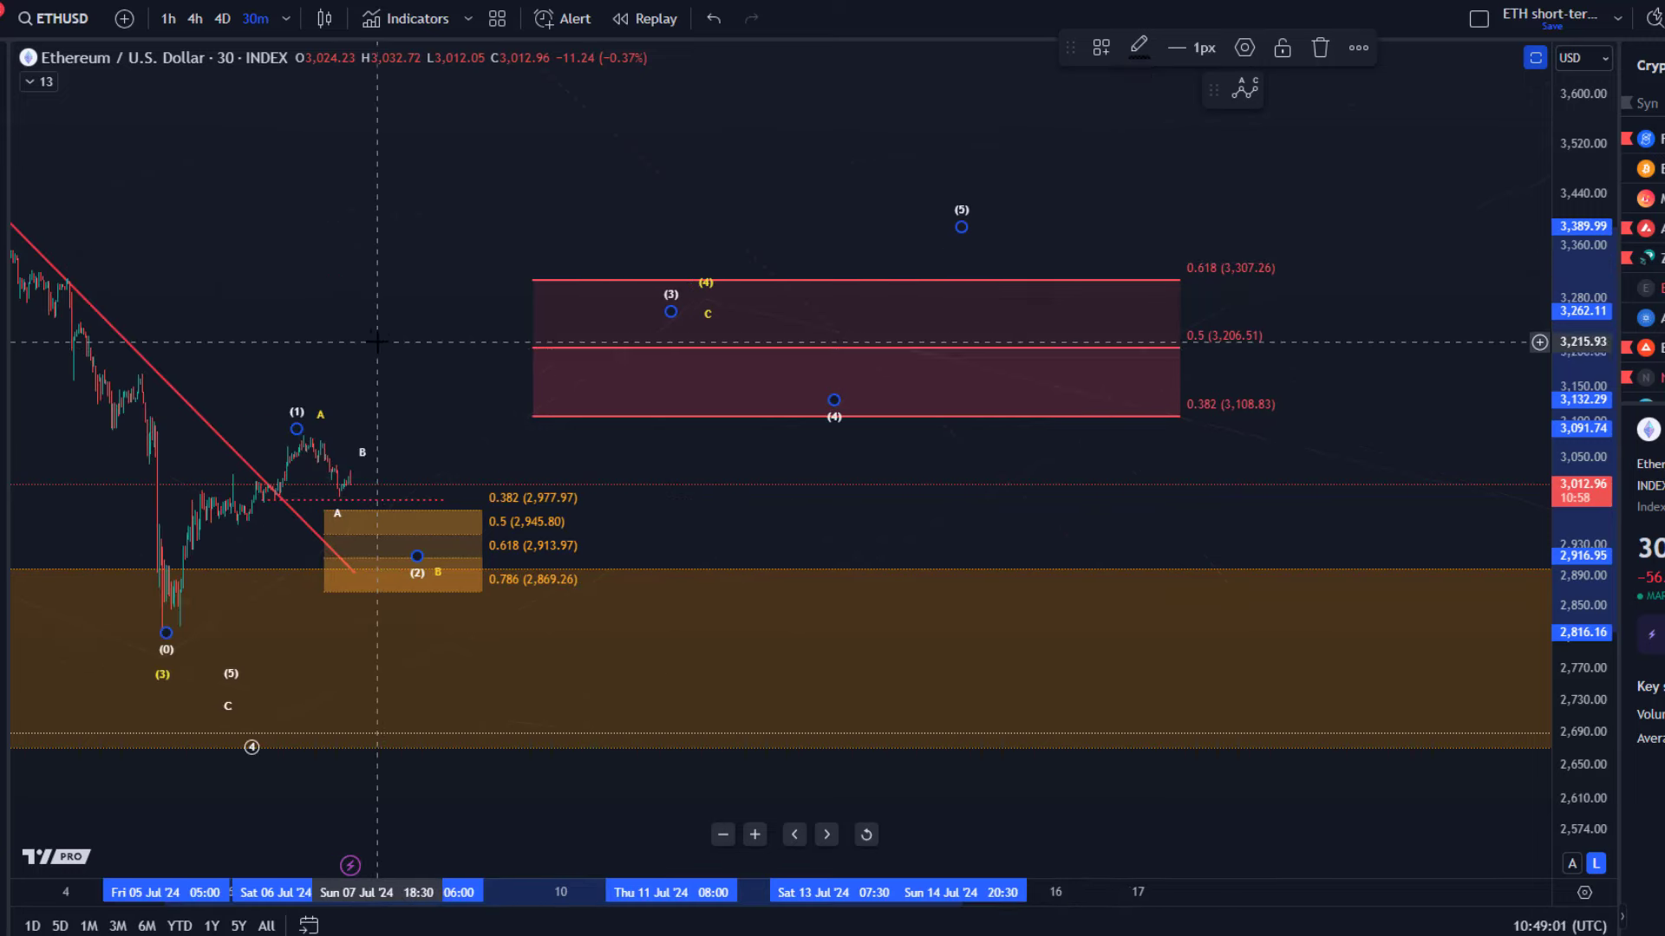
pyautogui.moveTo(399, 243)
pyautogui.mouseDown()
pyautogui.moveTo(940, 260)
pyautogui.moveTo(1106, 365)
pyautogui.moveTo(956, 502)
pyautogui.mouseUp()
pyautogui.scroll(2, 1106, 365)
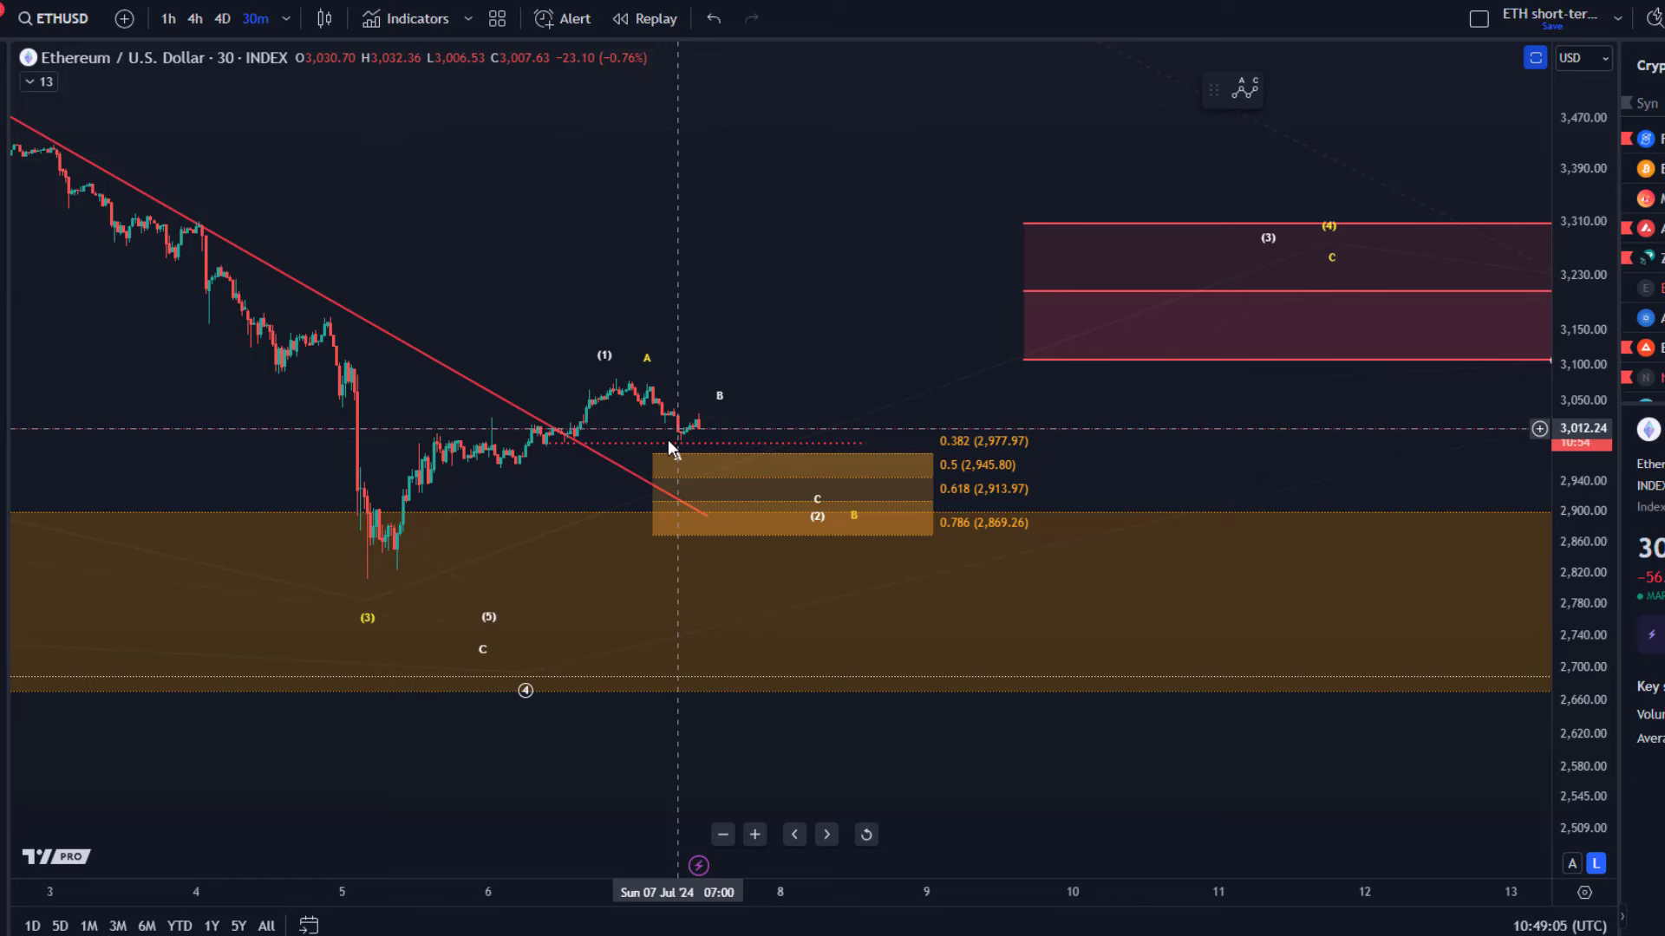
pyautogui.click(626, 390)
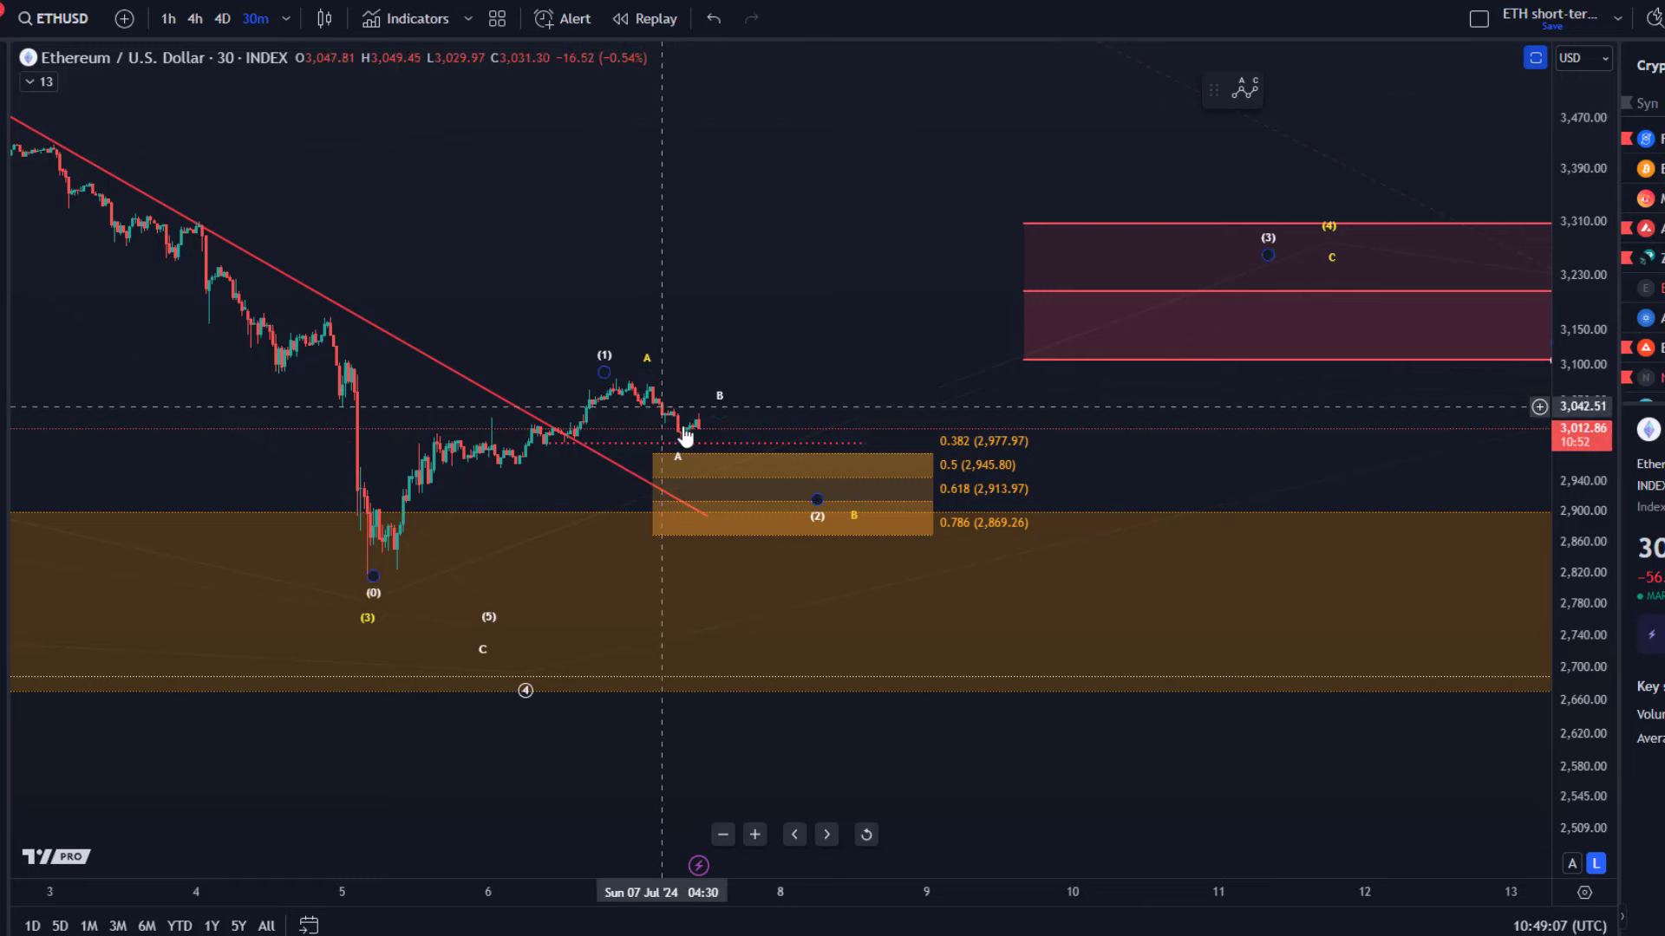
pyautogui.click(737, 422)
pyautogui.click(722, 413)
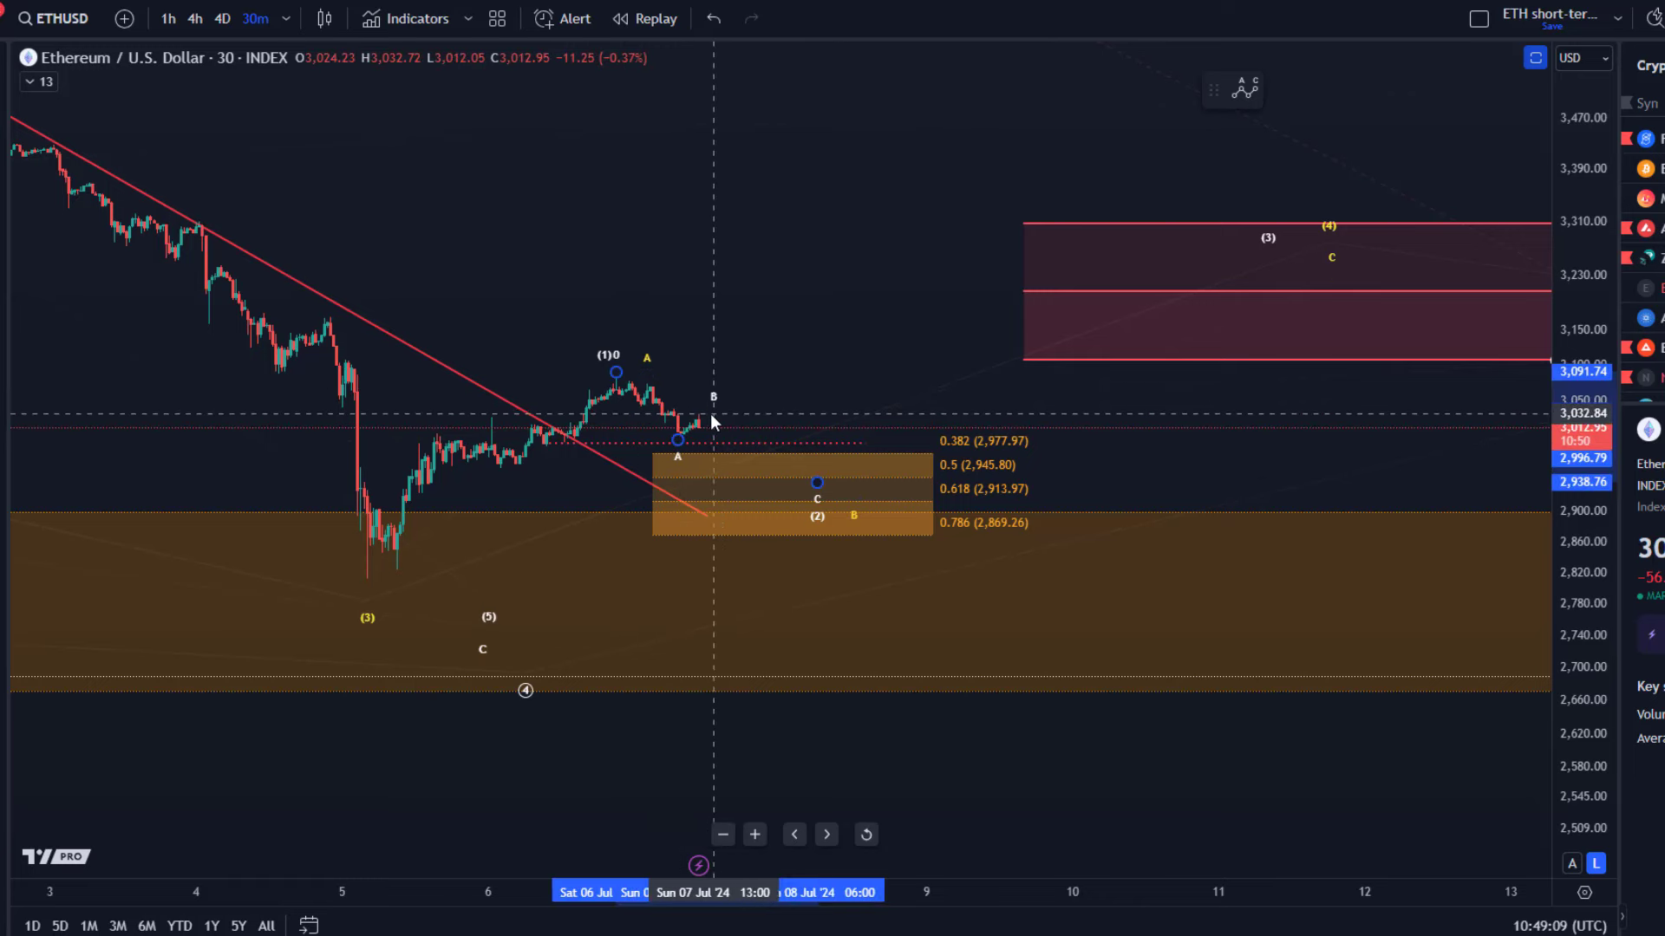
pyautogui.moveTo(738, 414); pyautogui.dragTo(739, 406)
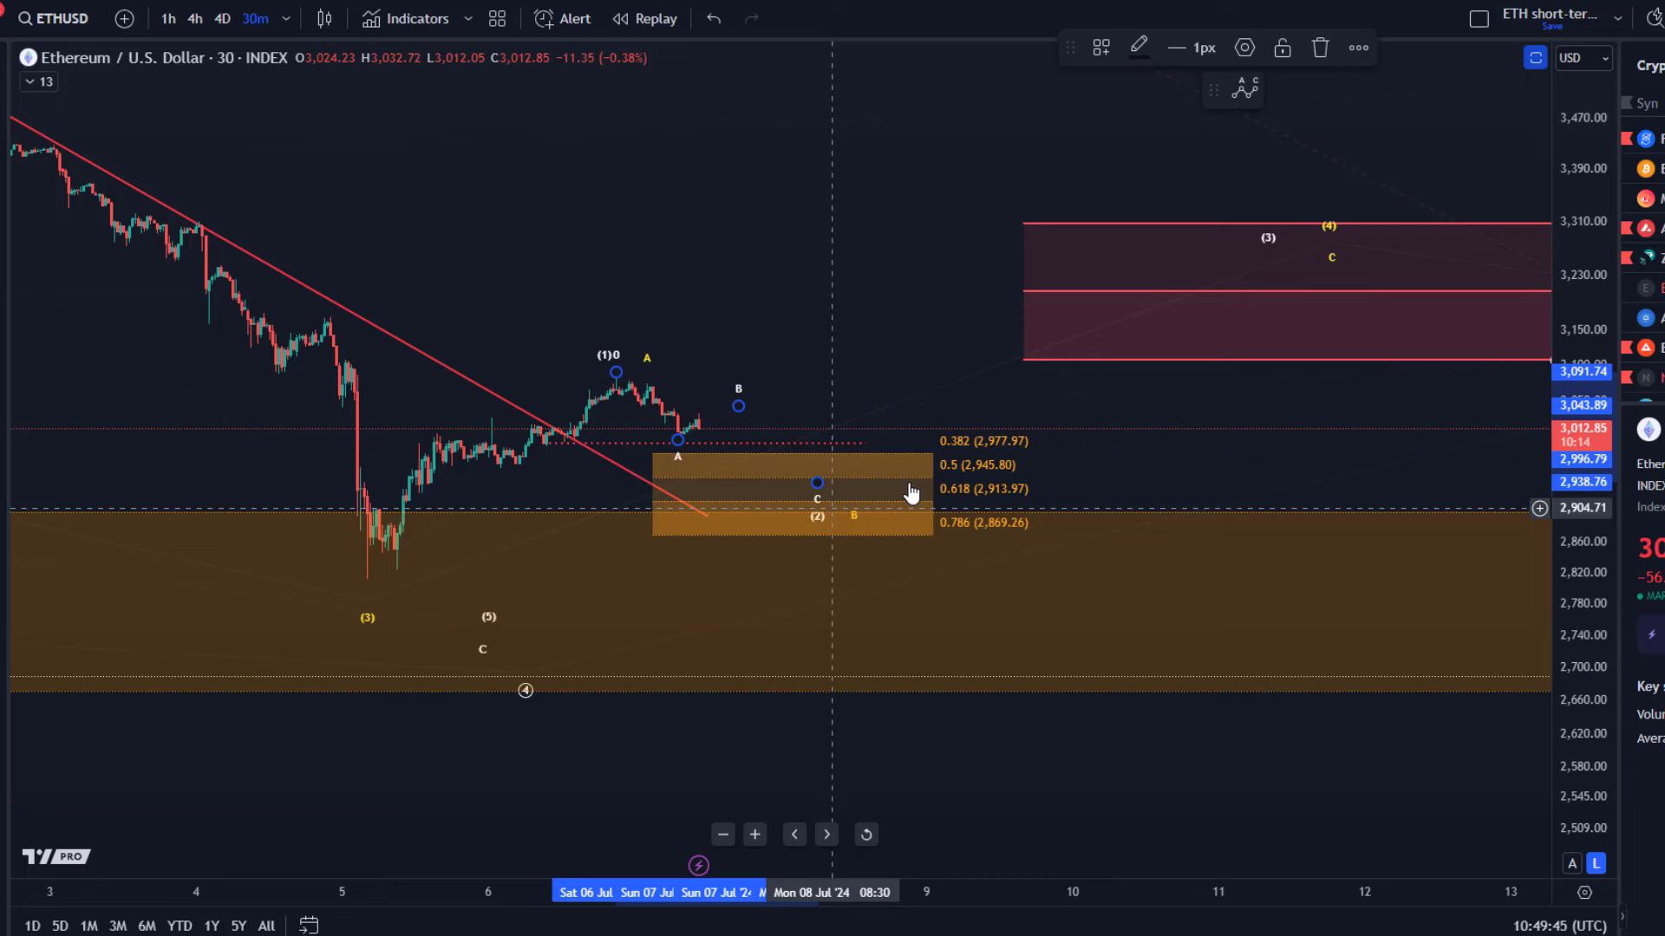
pyautogui.moveTo(1582, 693); pyautogui.dragTo(1656, 233)
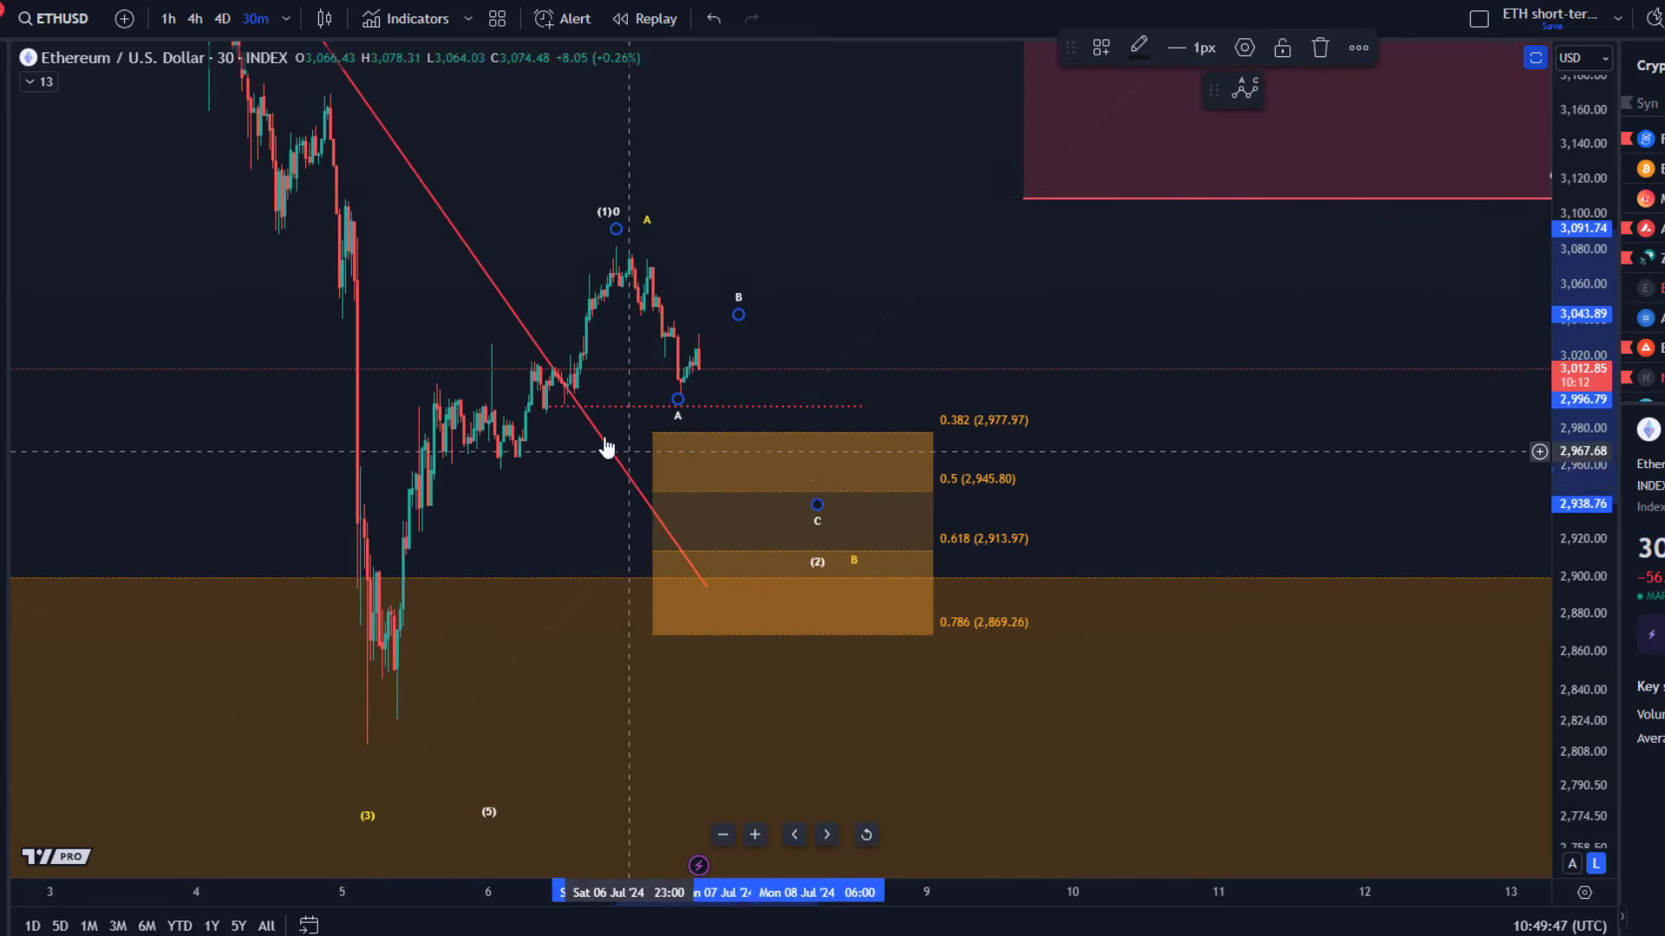
pyautogui.click(676, 420)
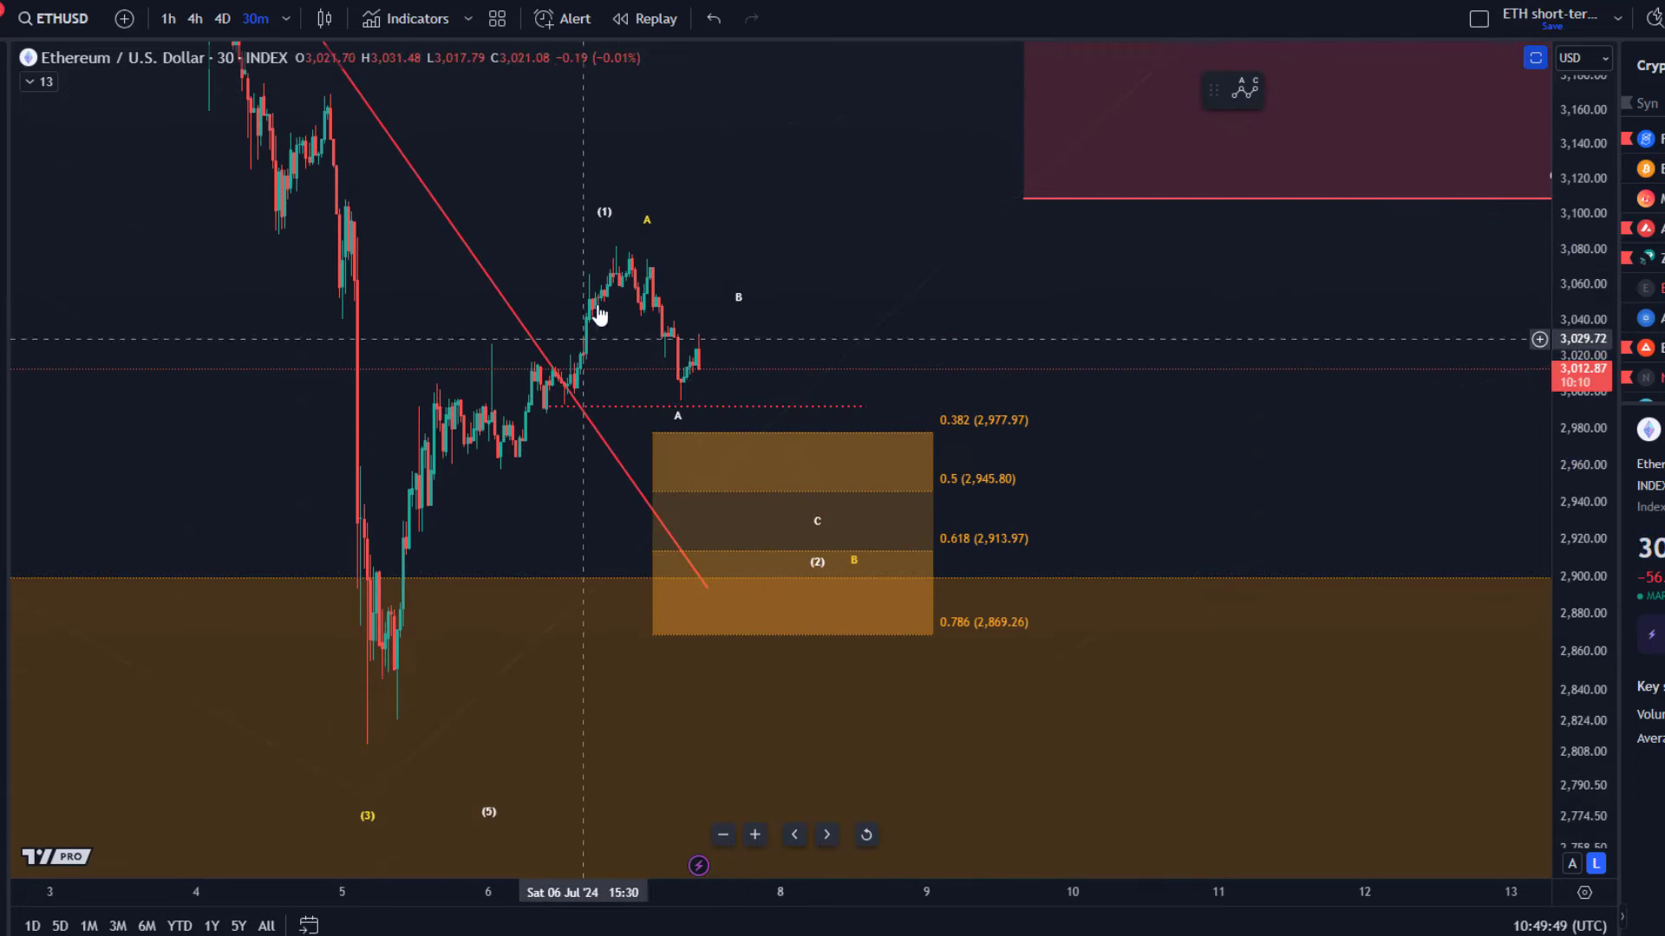